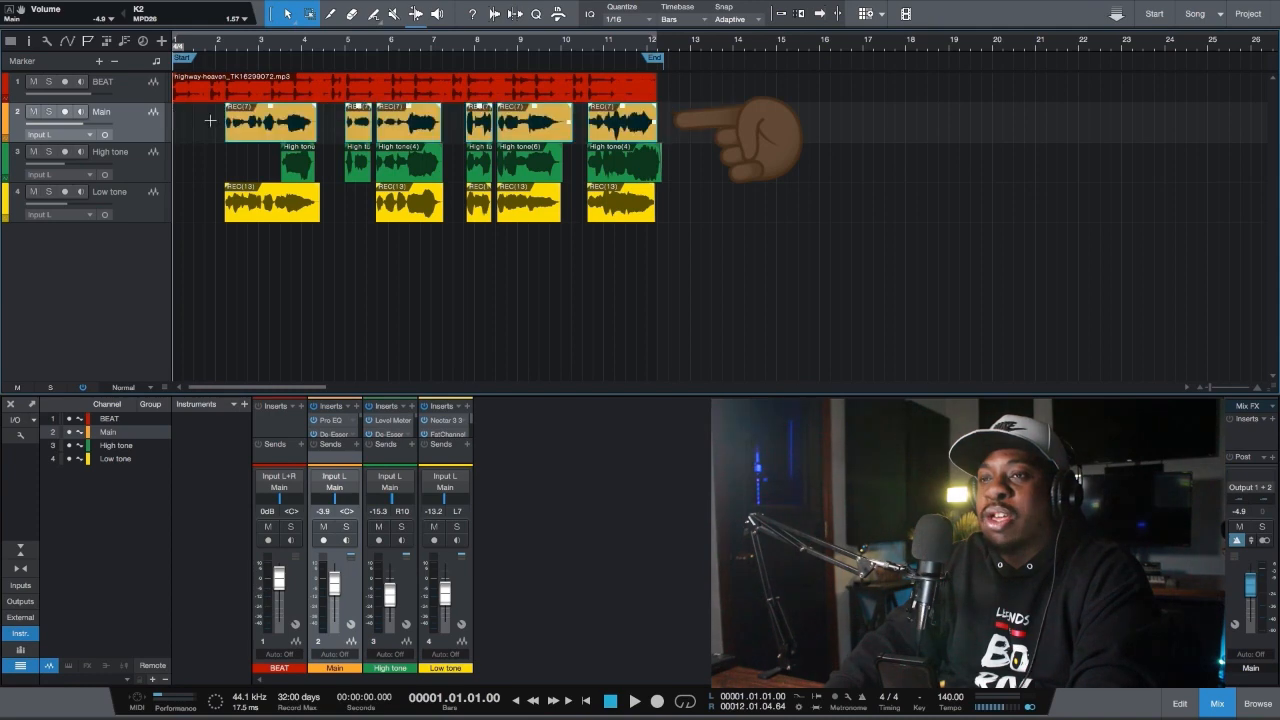
Examine the High tone, Low tone and Main vocal tracks, selecting each in turn
left_click(857, 248)
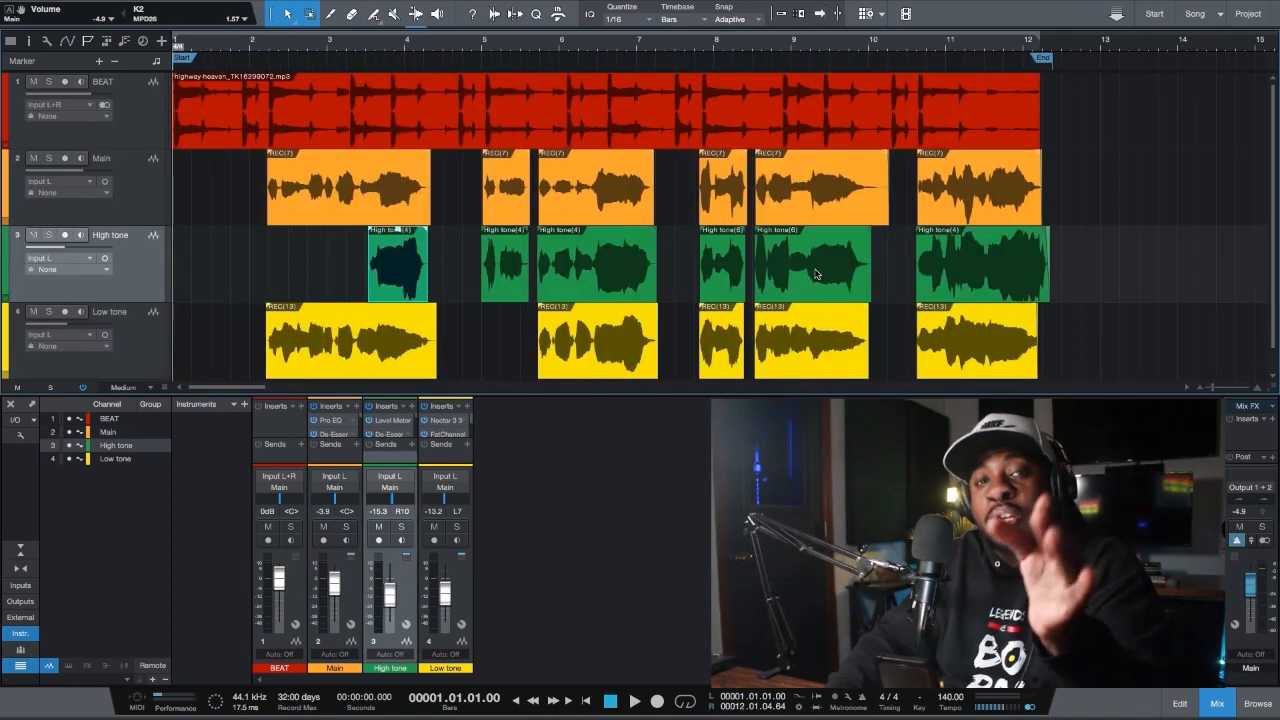
left_click(135, 356)
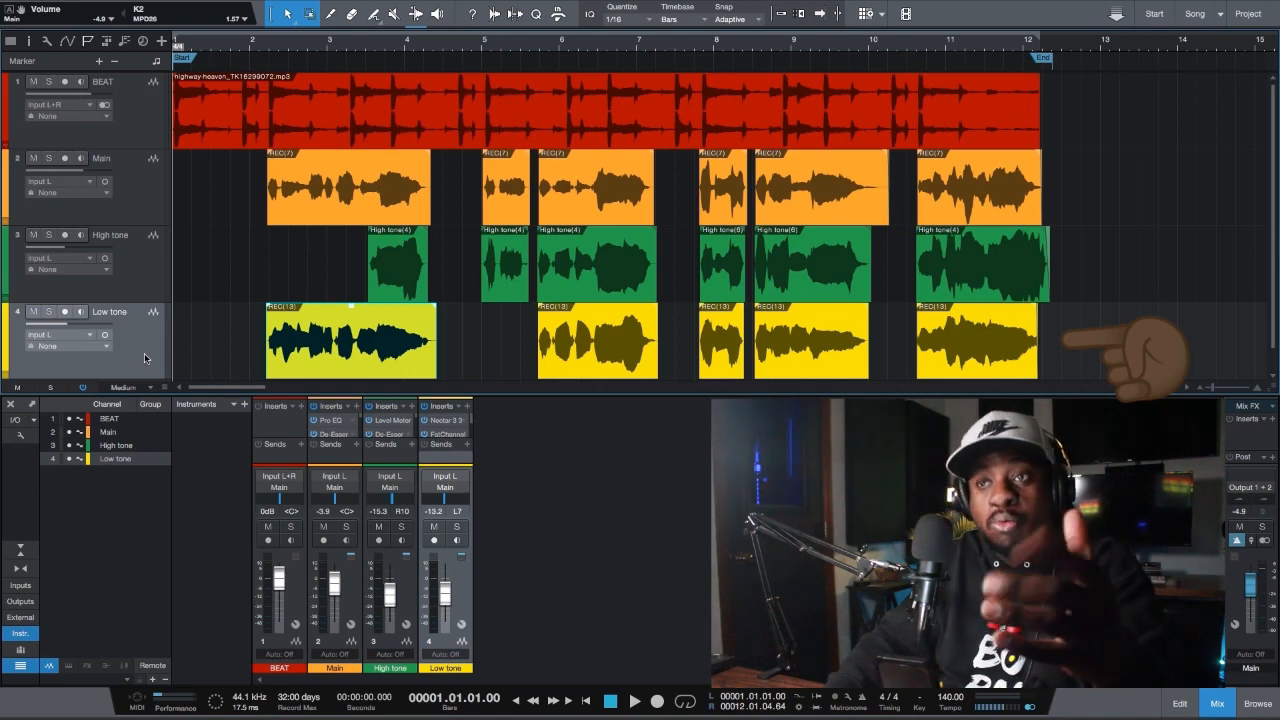
left_click(142, 270)
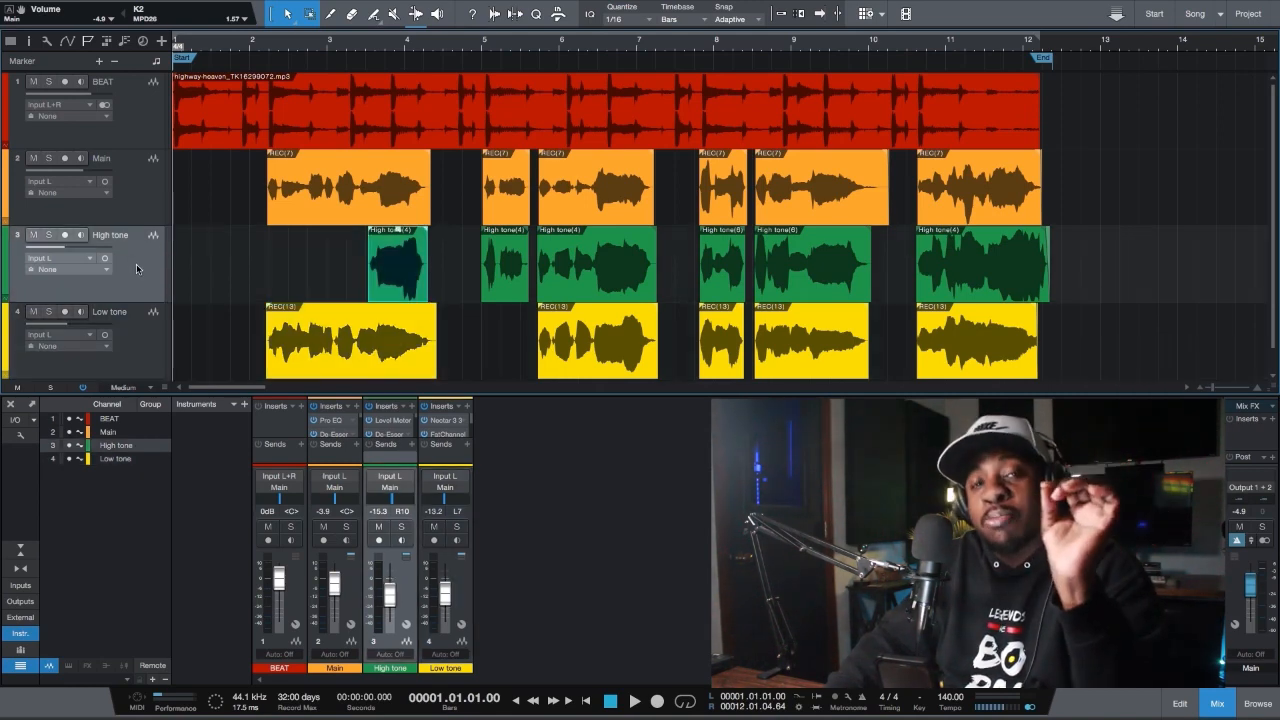
left_click(134, 348)
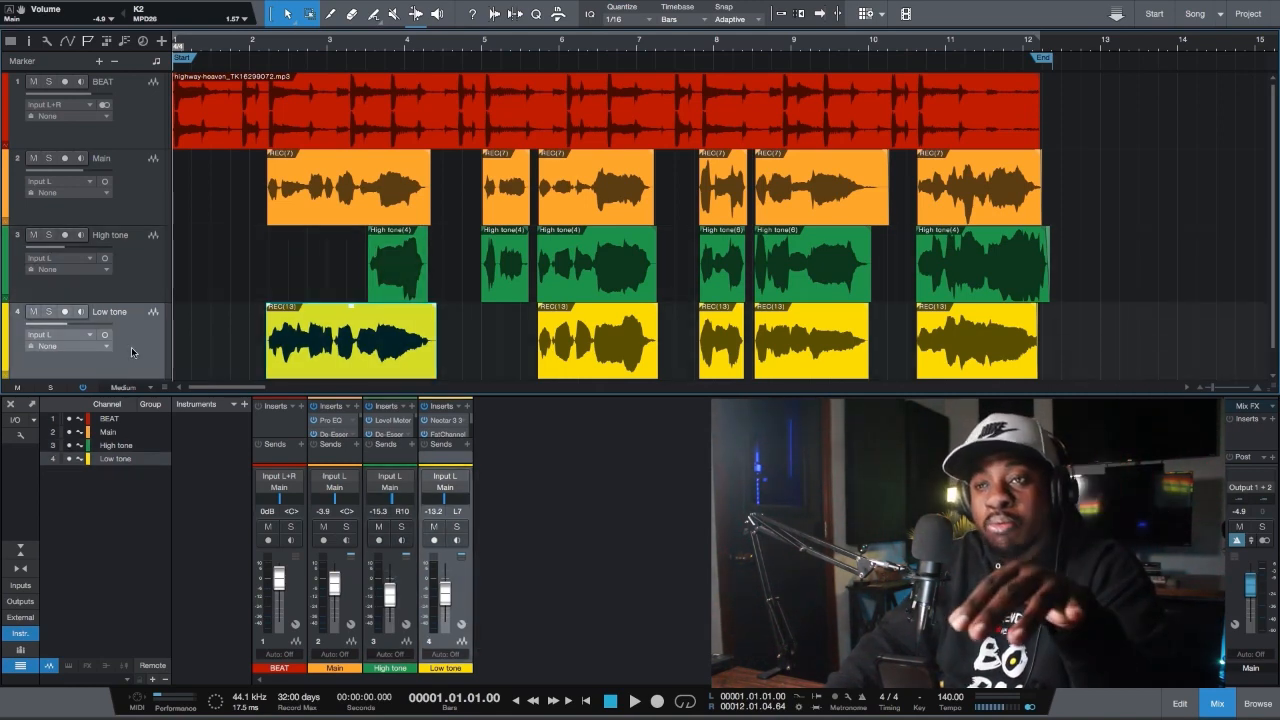
left_click(145, 190)
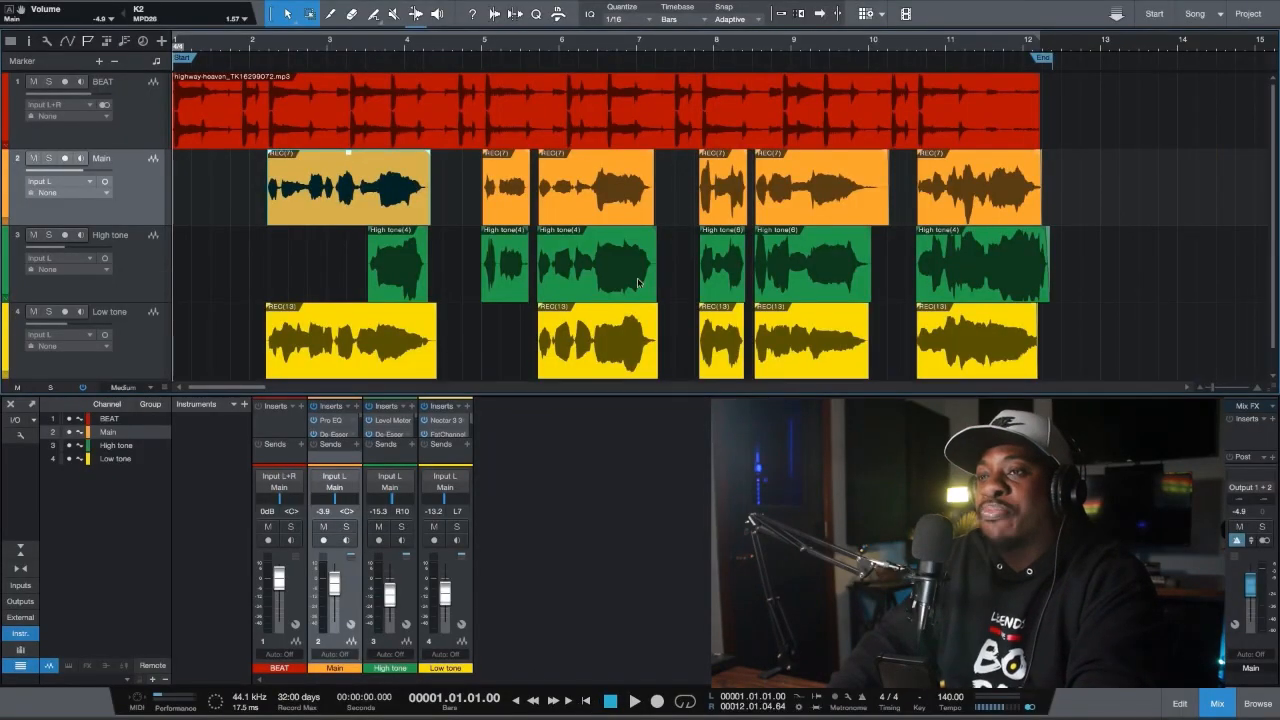
Play the full arrangement with all tracks to the end and return the playhead to the beginning
left_click(636, 702)
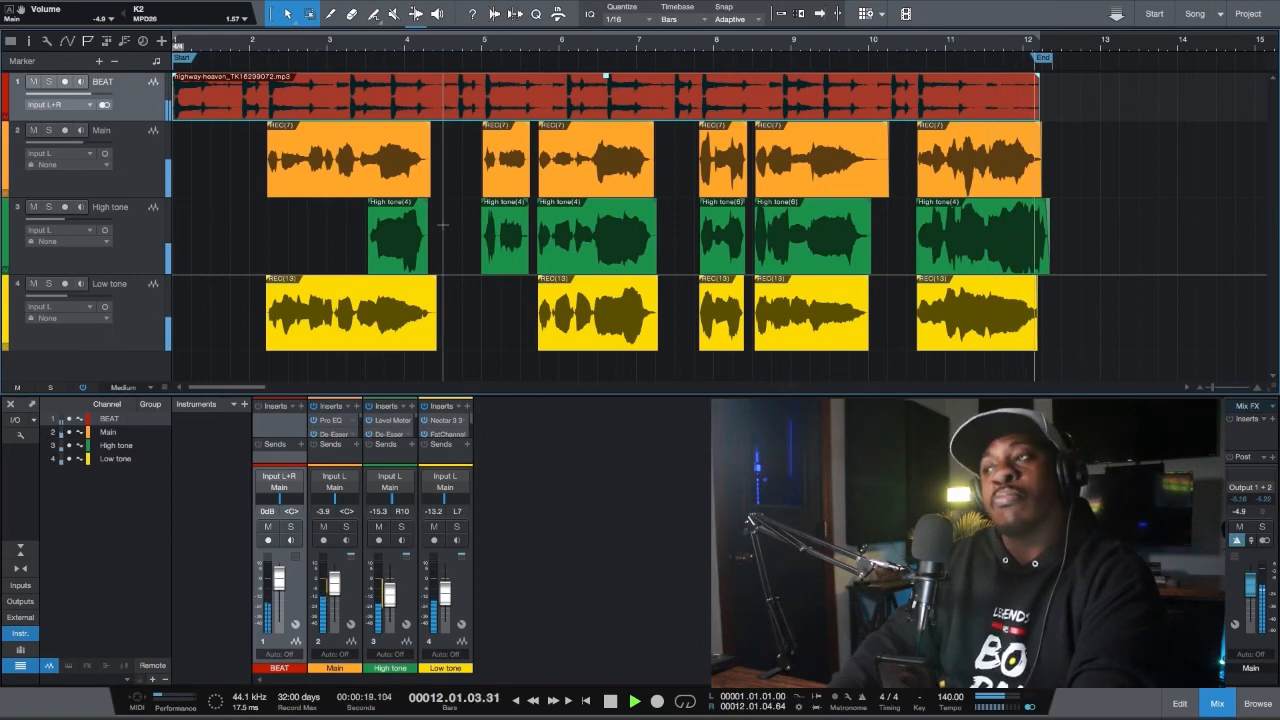
key("space")
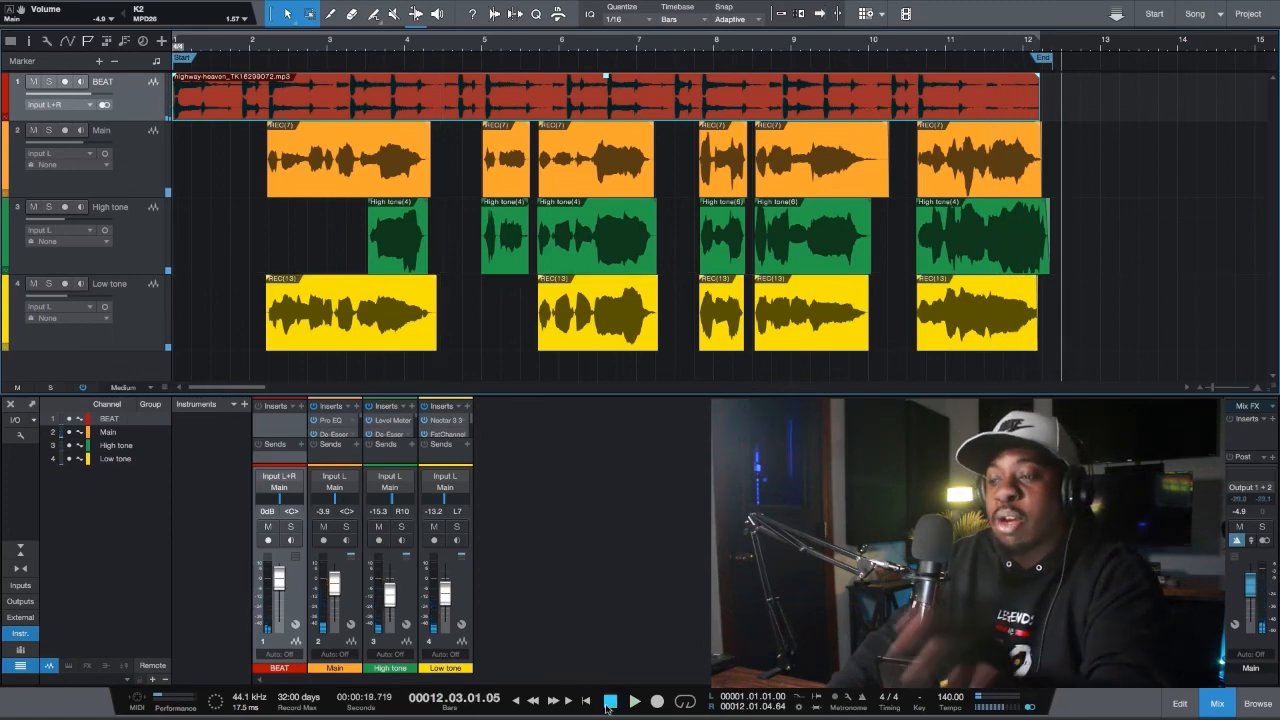
left_click(587, 701)
Solo the BEAT and Main tracks, listen to the main vocal over the beat, and clear the solos
left_click(118, 178)
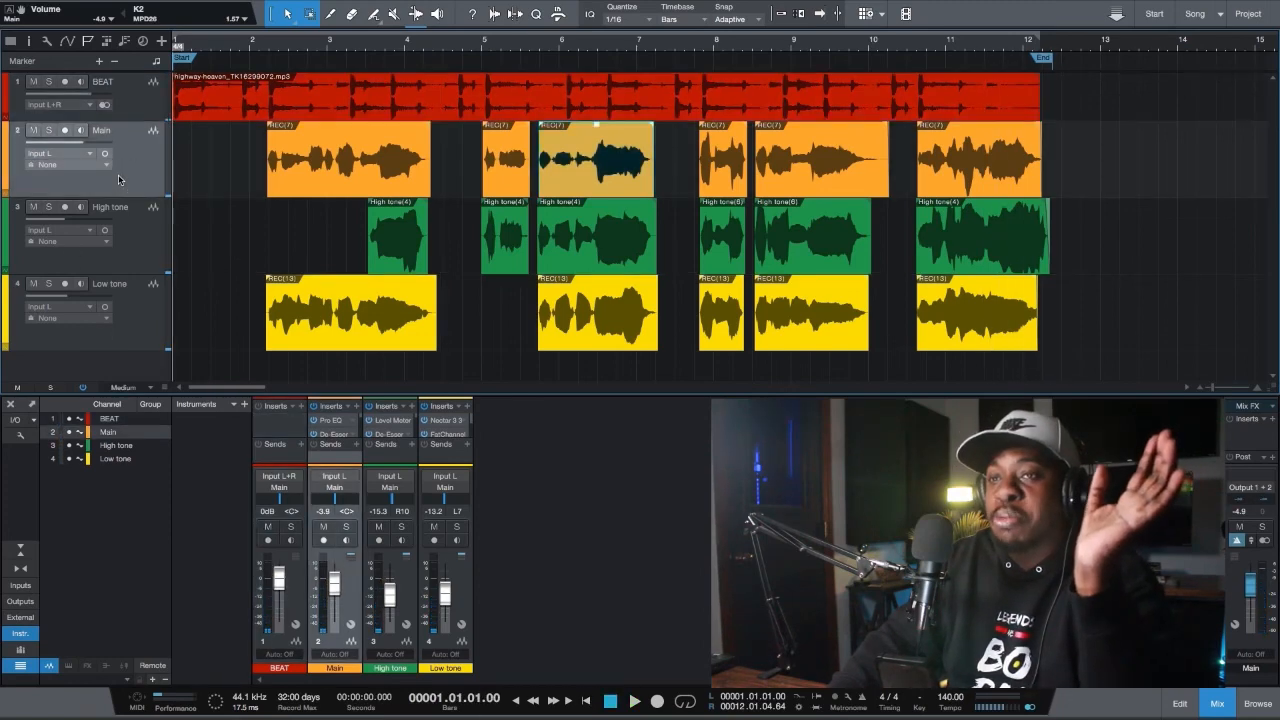
left_click(48, 81)
left_click(48, 130)
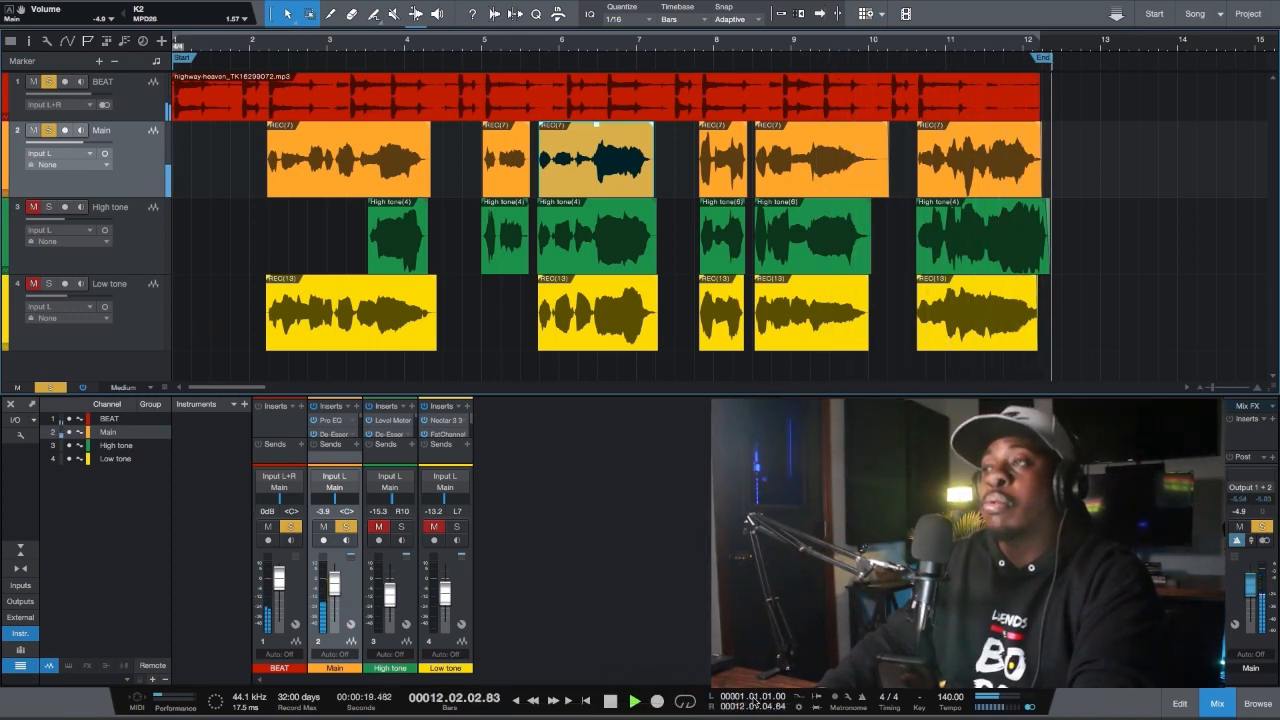
key("space")
left_click(50, 388)
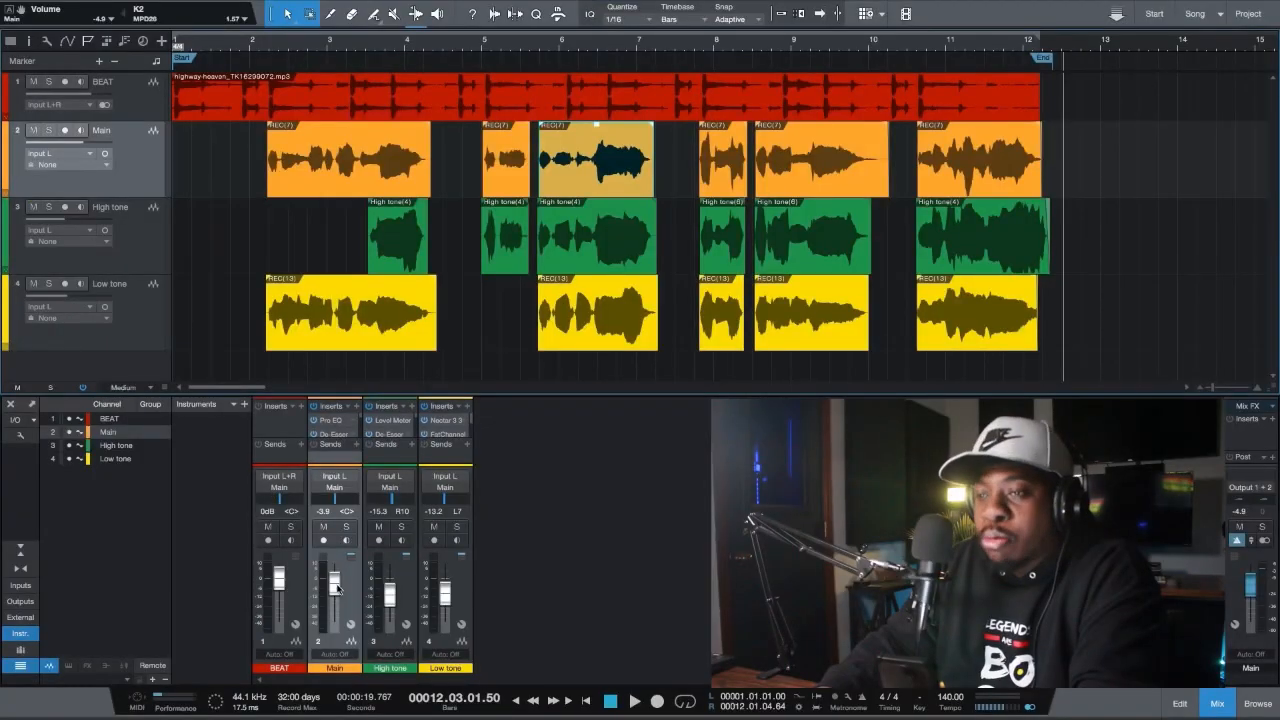
Review the volume and pan settings of the BEAT, Main and High tone mixer channels
left_click(280, 643)
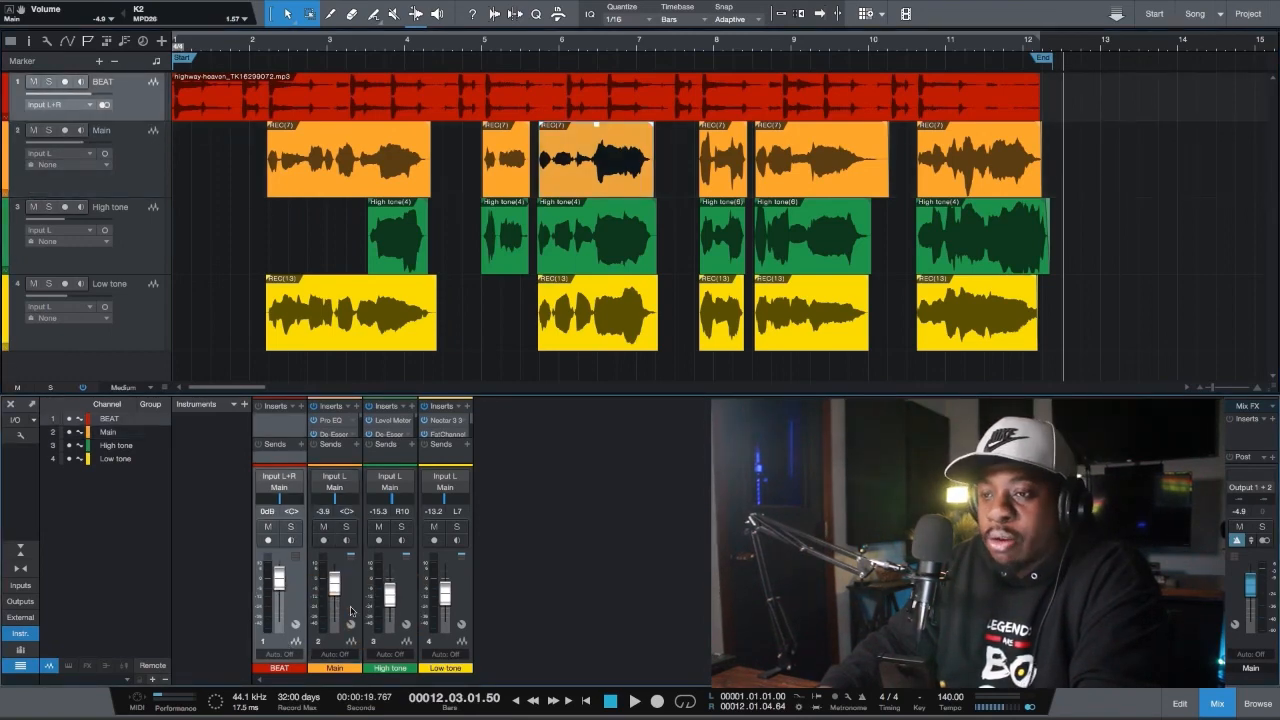
left_click(338, 649)
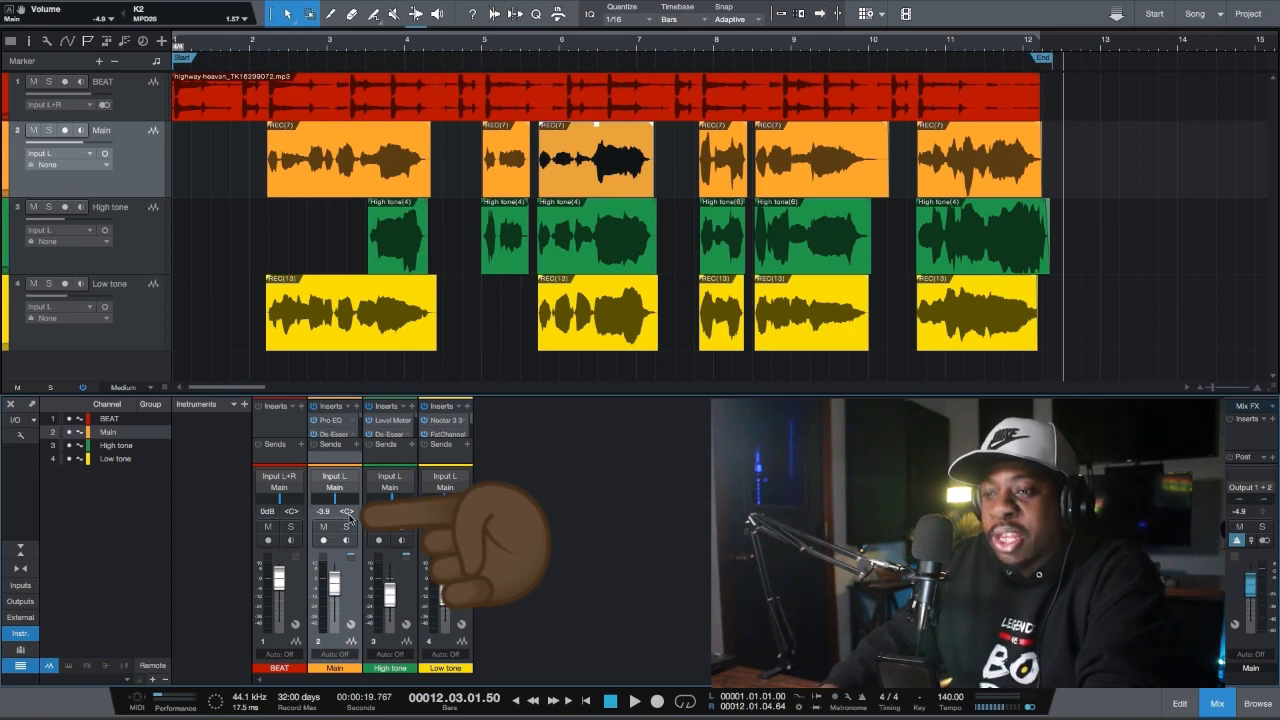
left_click(393, 643)
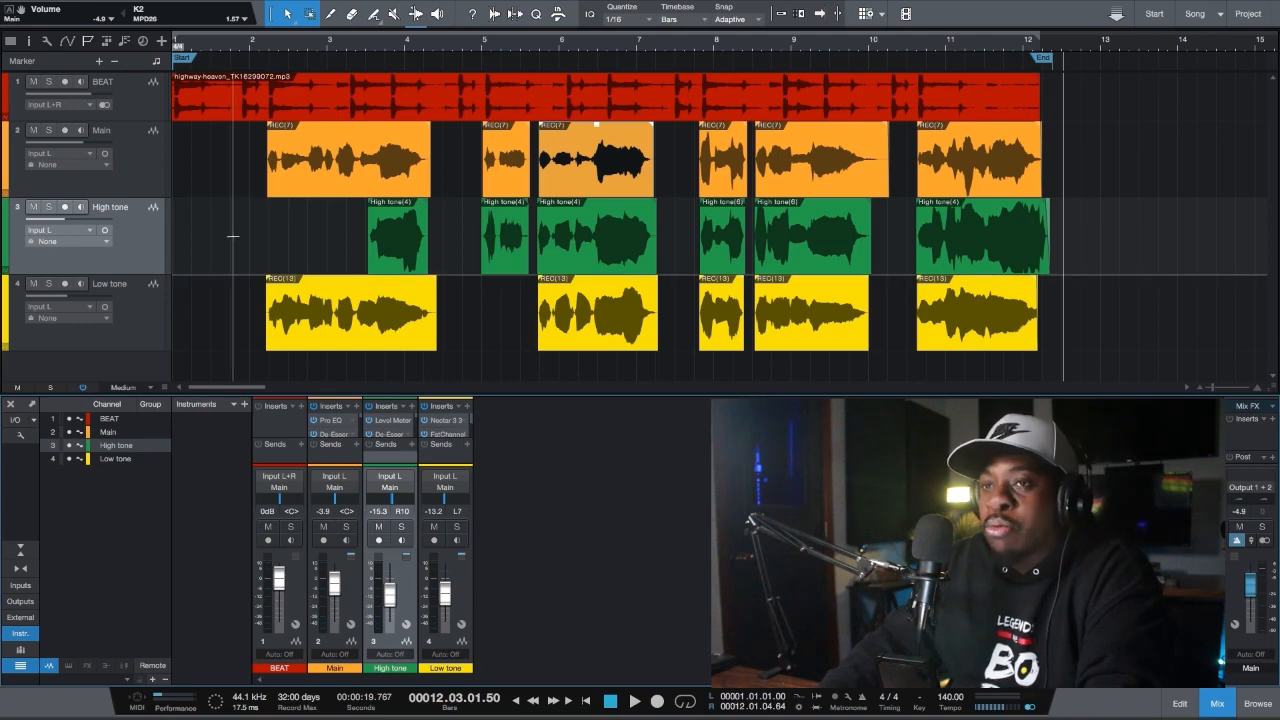
Solo the BEAT, Main and High tone tracks and play them from the beginning
left_click(48, 82)
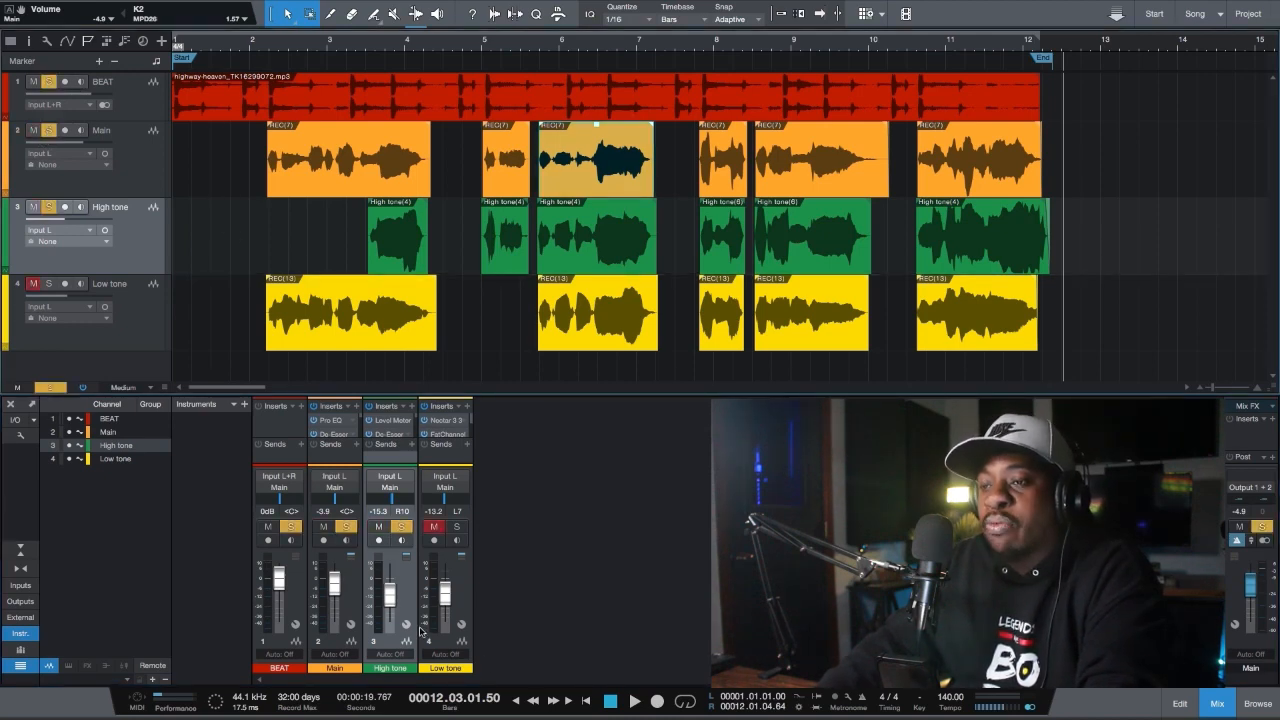
left_click(588, 701)
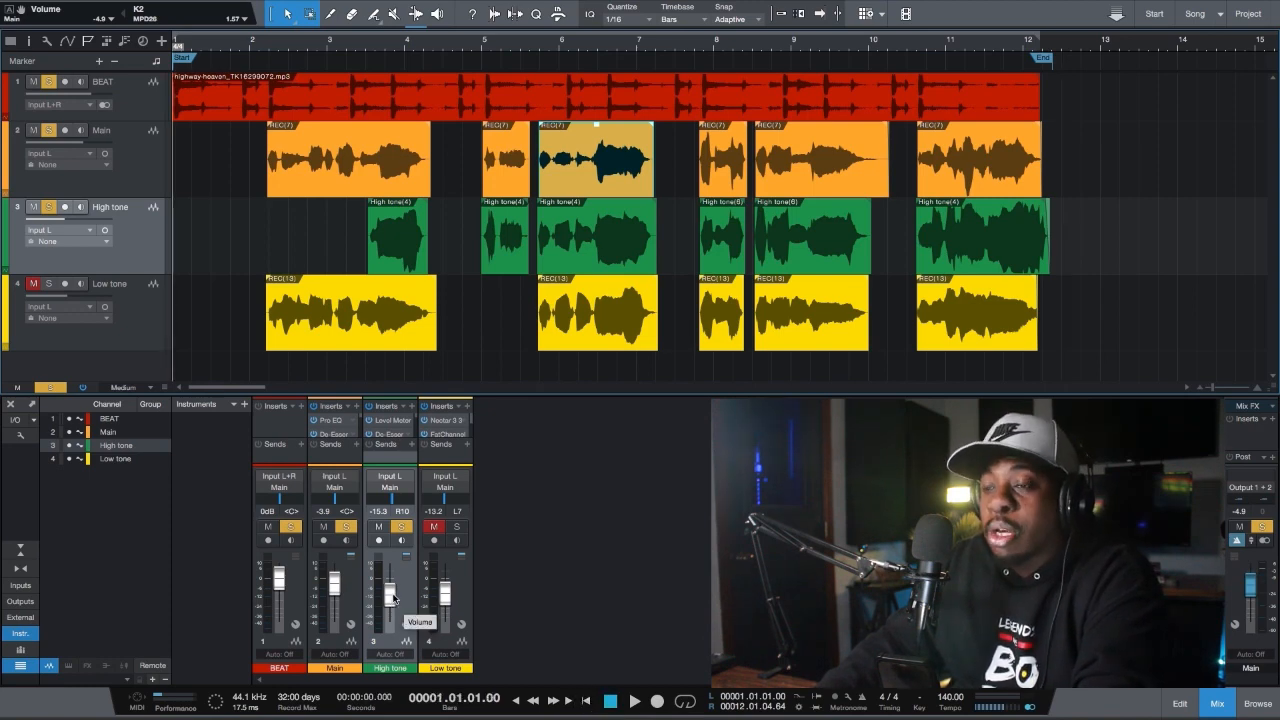
key("space")
Raise the High tone channel's volume to -4.9 dB during playback, listen to the end and return to the beginning
left_click_drag(393, 598, 395, 589)
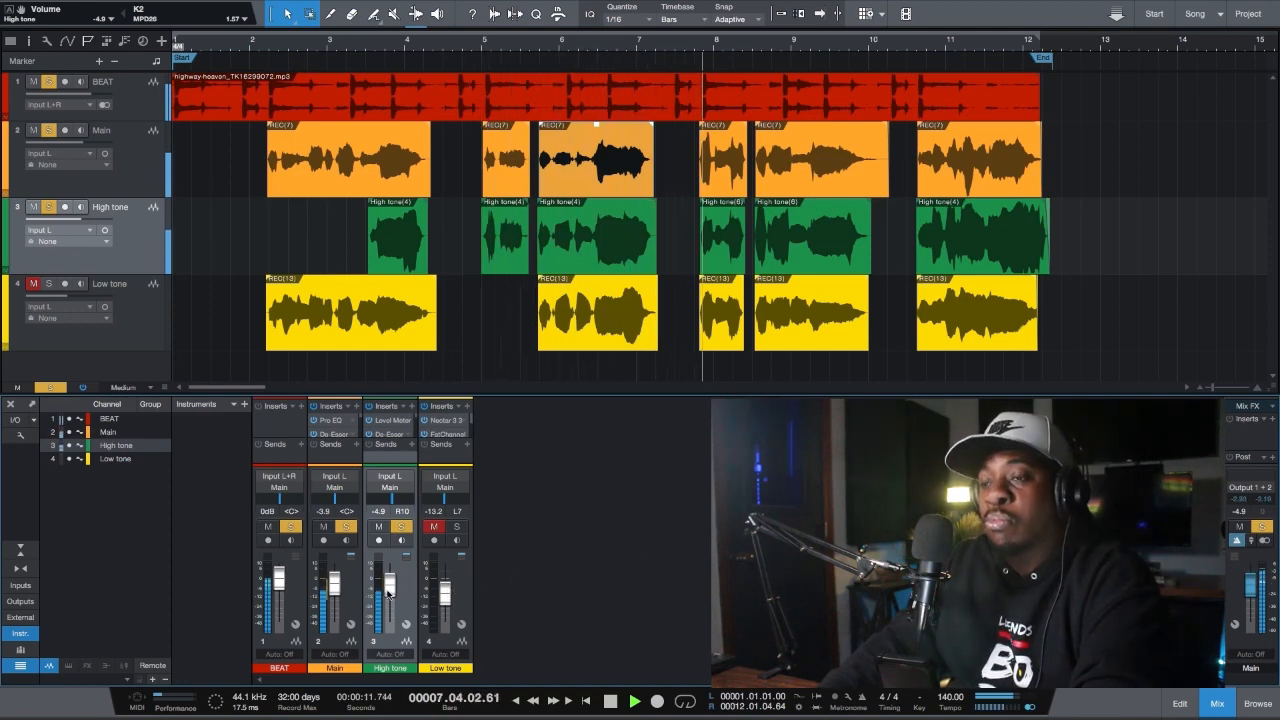
key("alt+z")
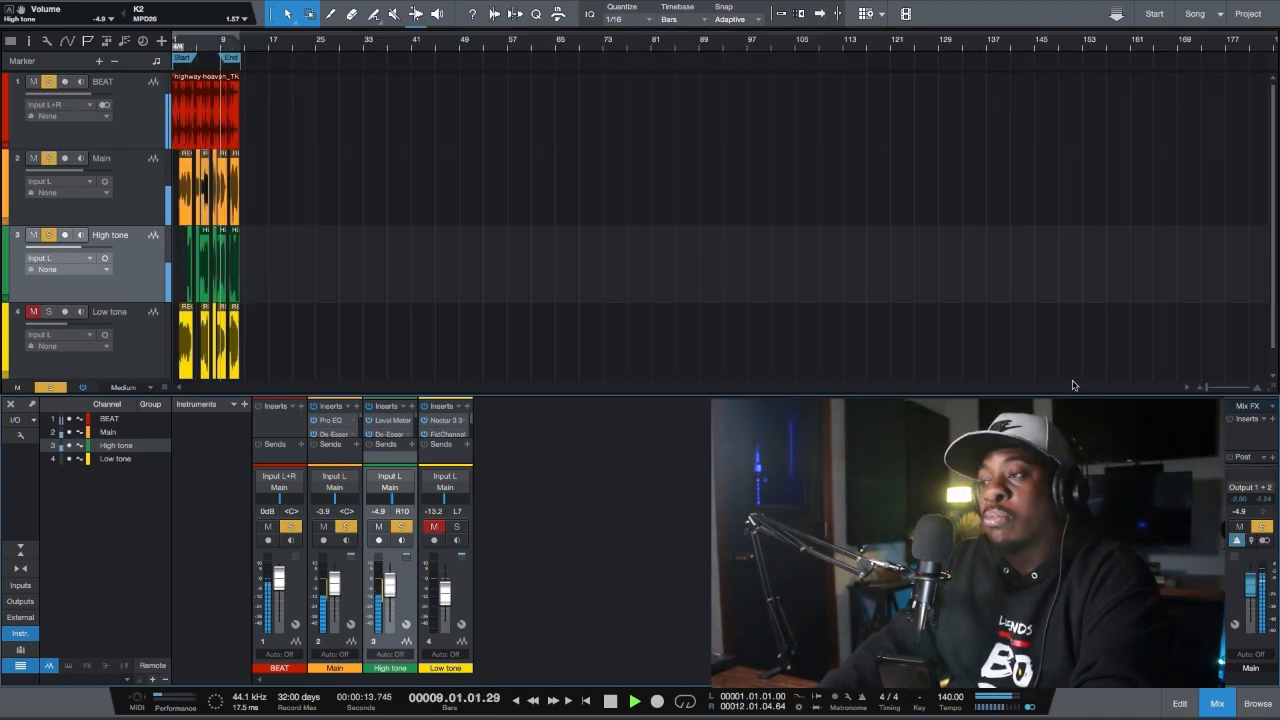
left_click_drag(1208, 388, 1221, 388)
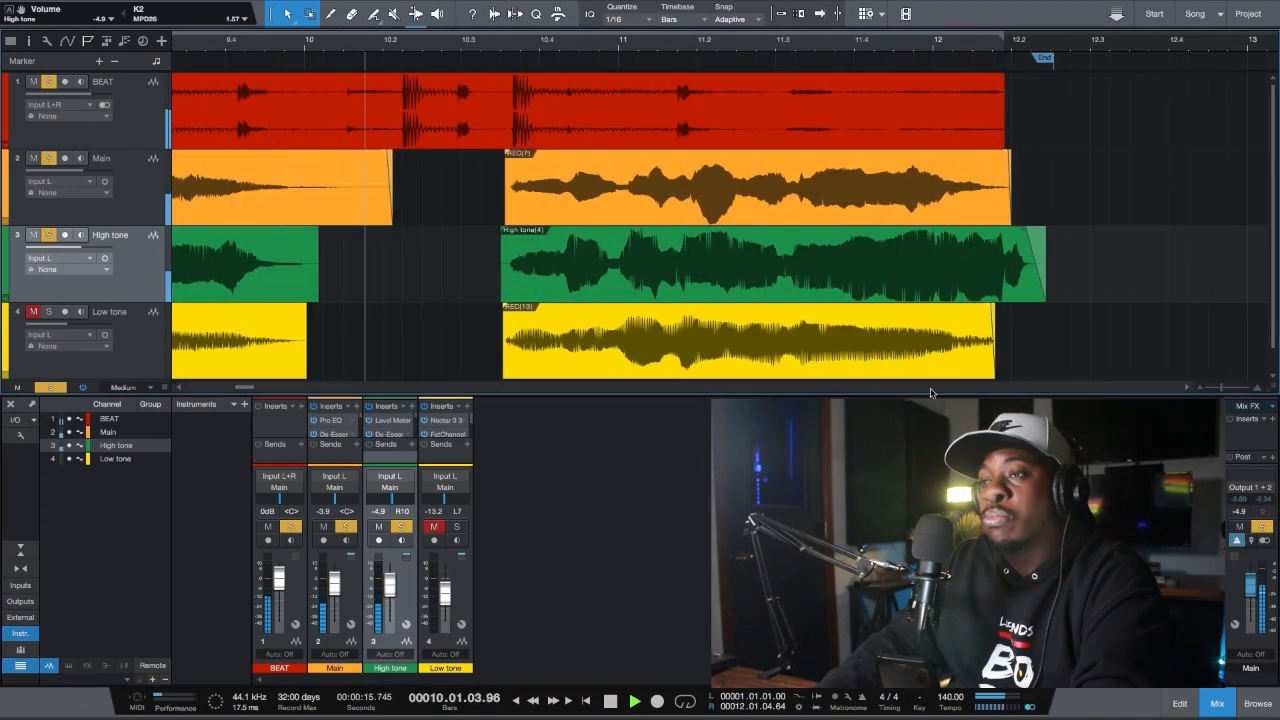
left_click_drag(250, 390, 224, 390)
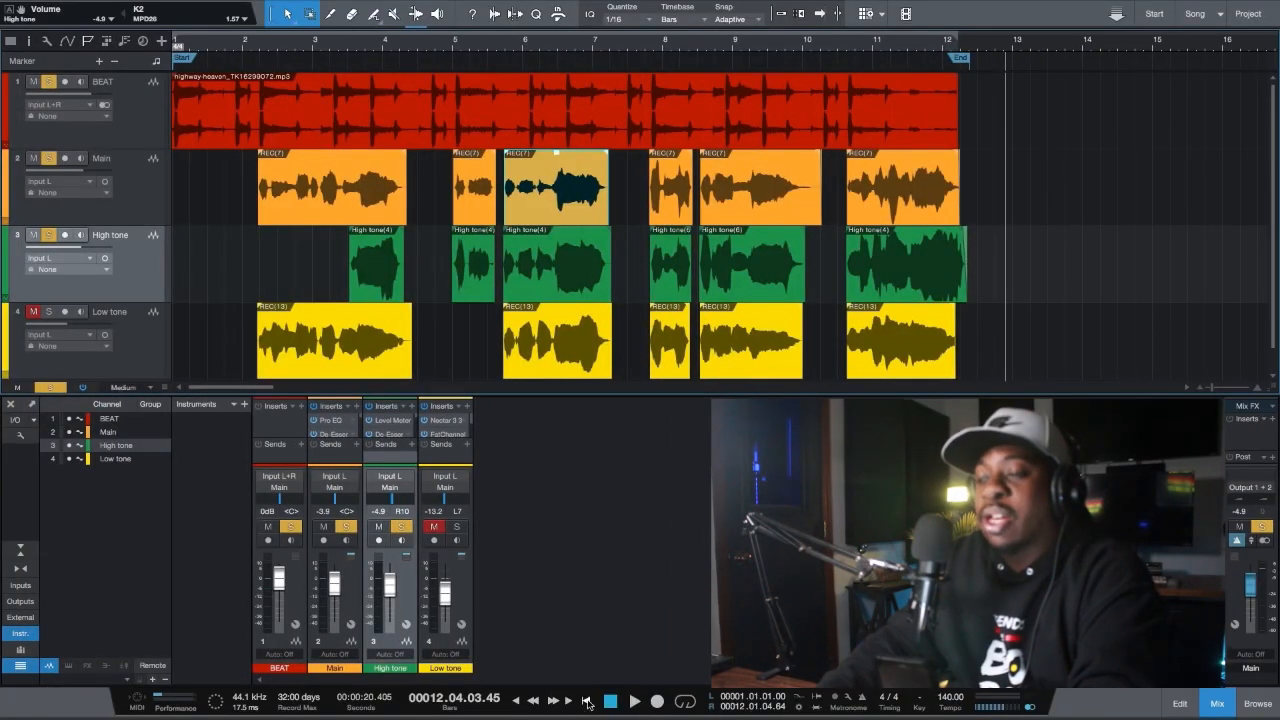
left_click(587, 701)
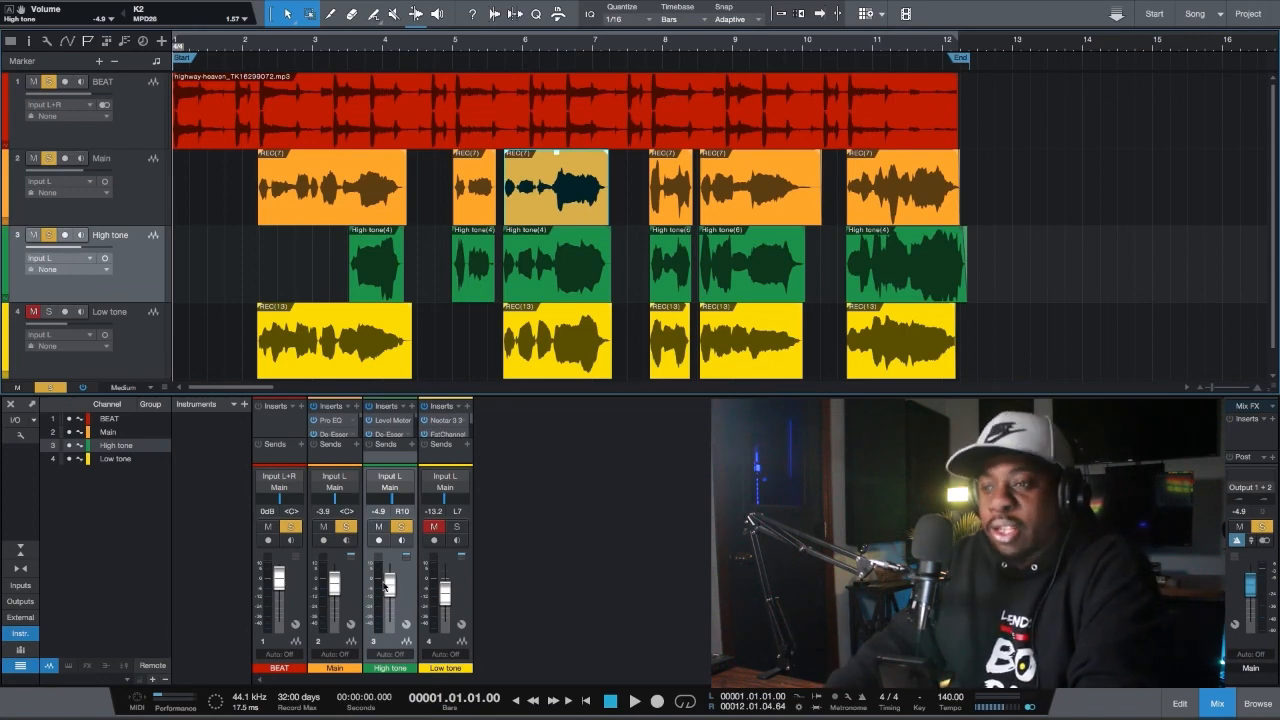
Play the soloed tracks from the beginning and lower the High tone channel's volume to -13.2 dB
left_click(638, 702)
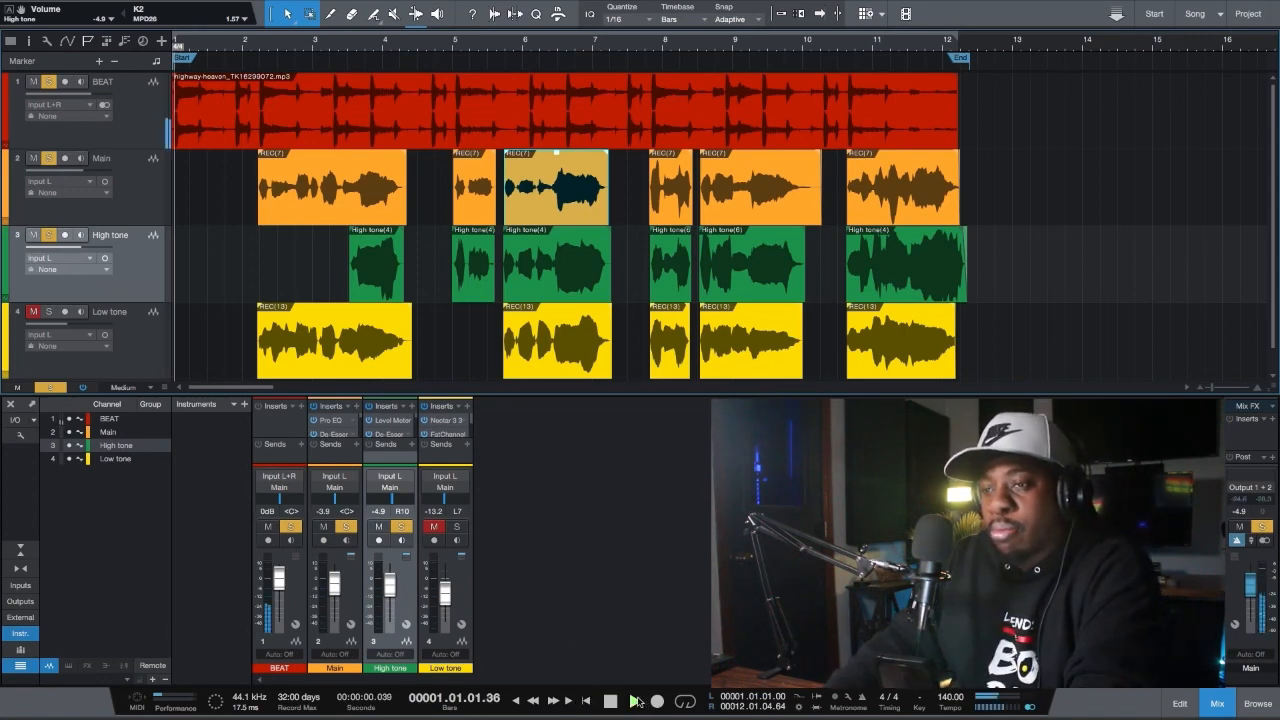
mouse_move(390, 588)
left_mouse_down()
mouse_move(397, 577)
mouse_move(396, 594)
left_mouse_up()
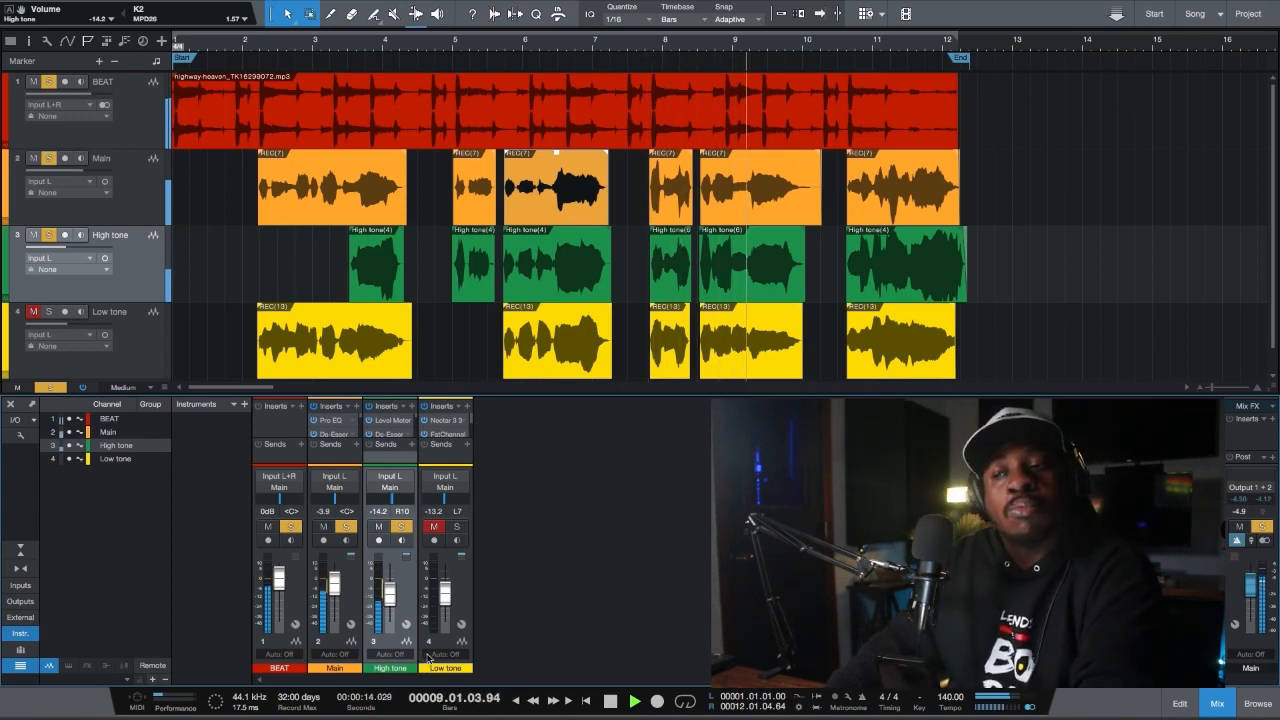
left_click(390, 595)
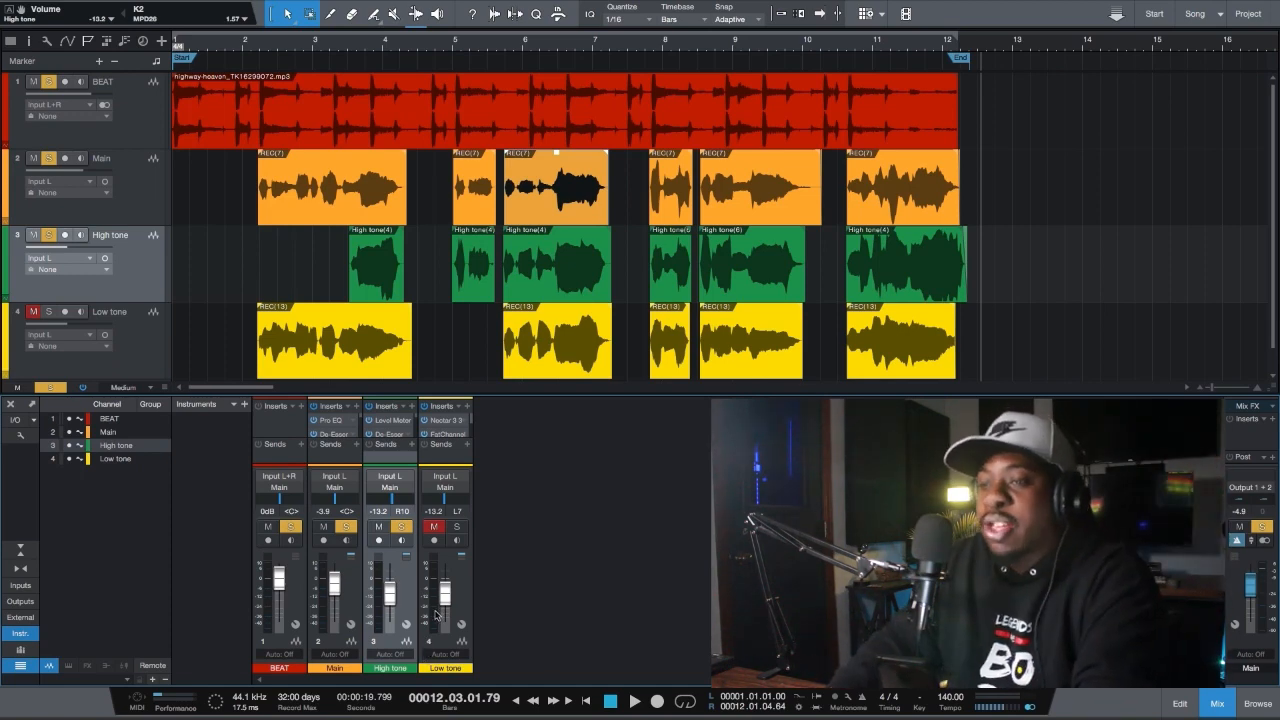
Enlarge the mixer to show the full insert lists and open the Pro EQ on the High tone channel
left_click(341, 640)
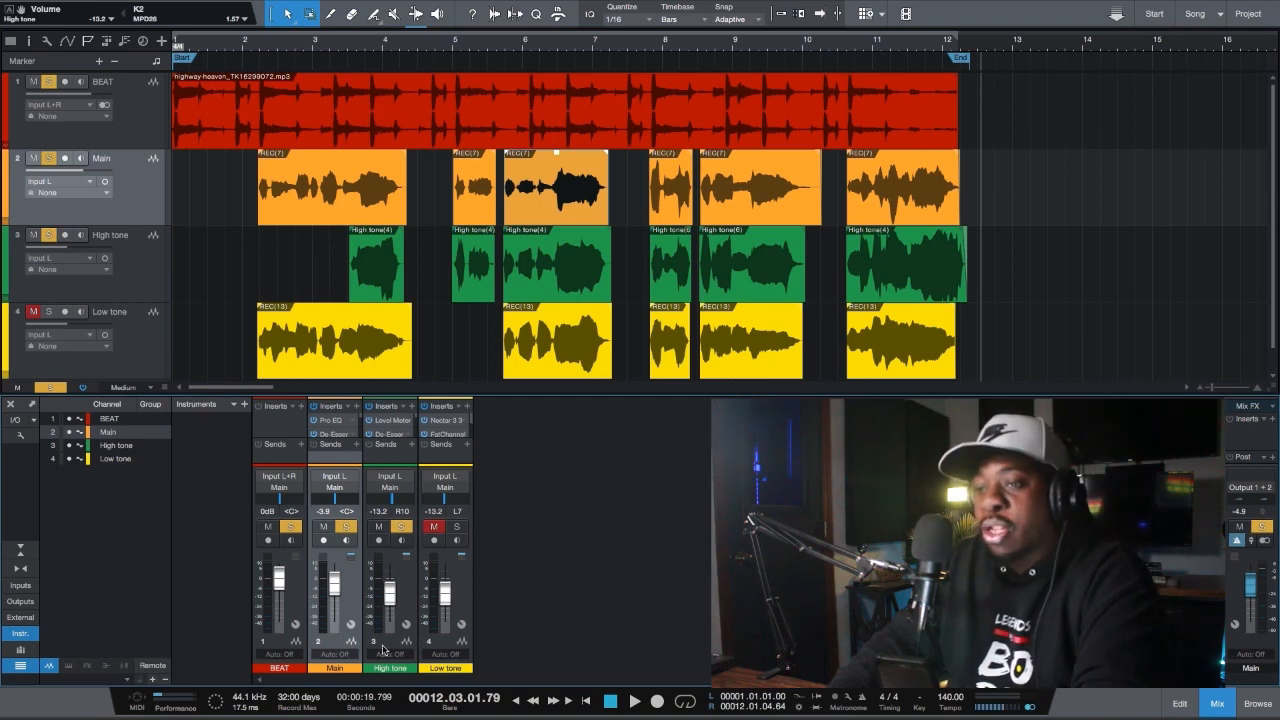
left_click(383, 651)
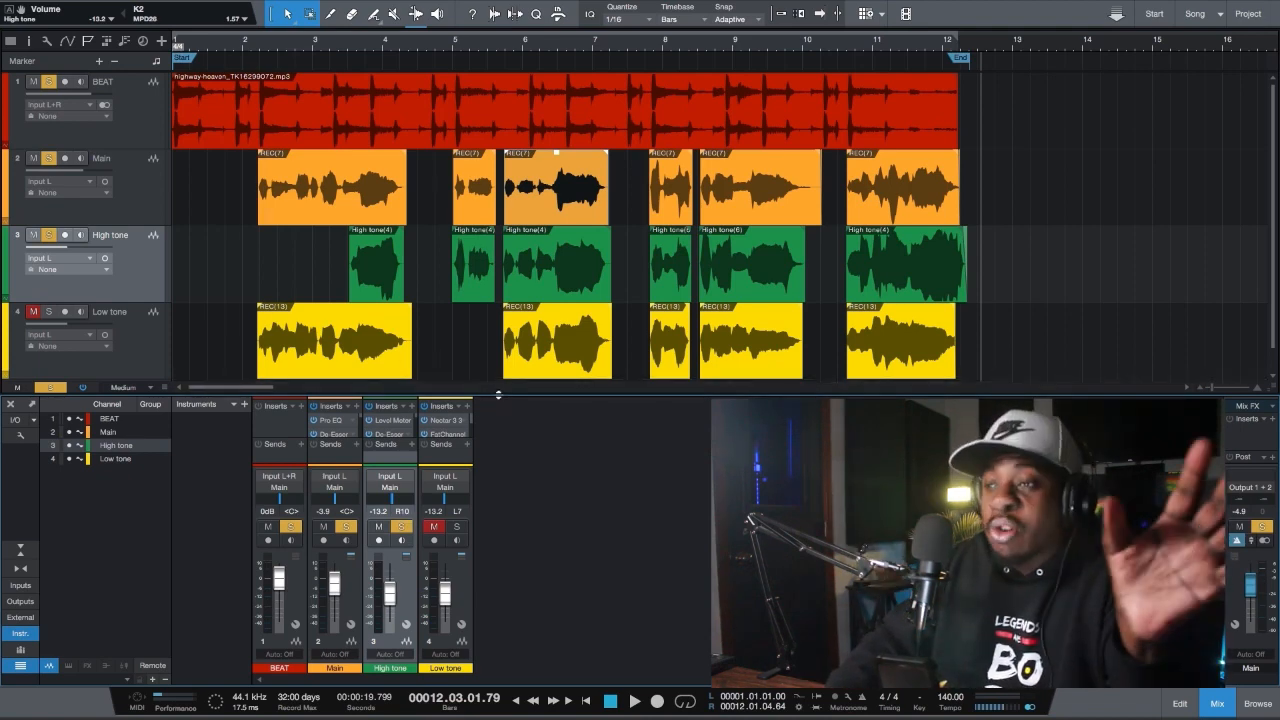
left_click_drag(495, 393, 491, 258)
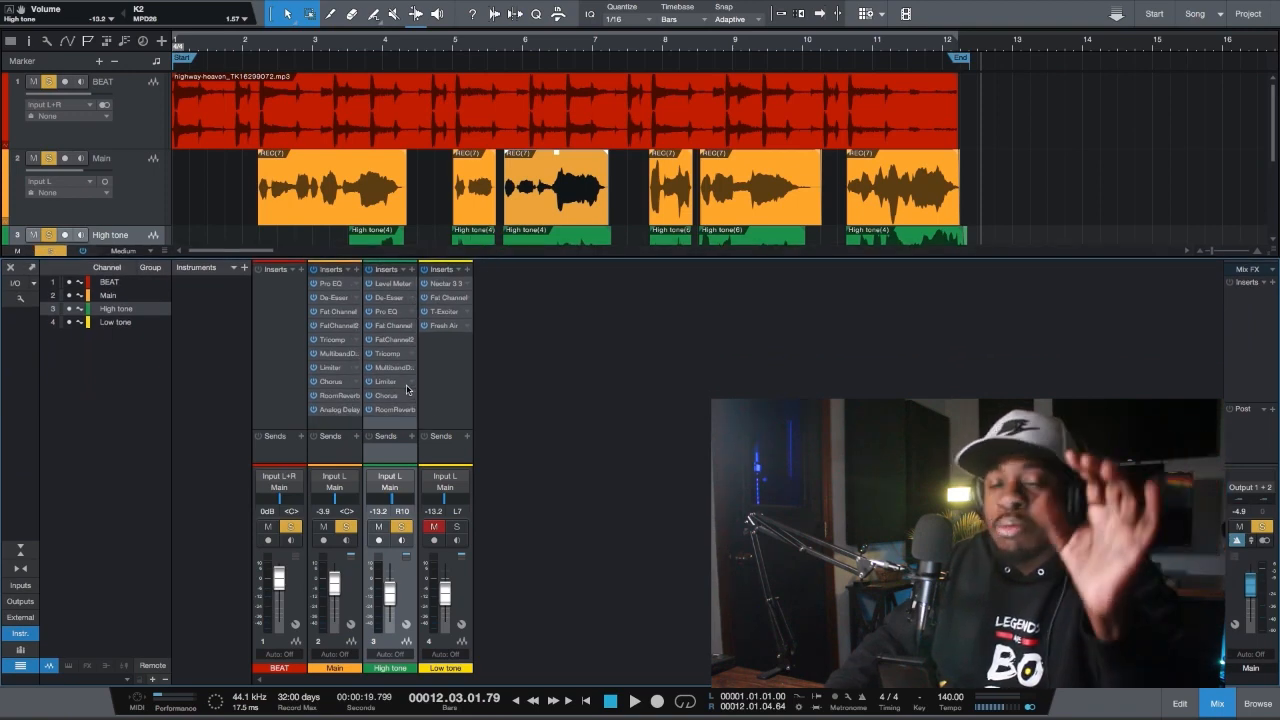
right_click(405, 316)
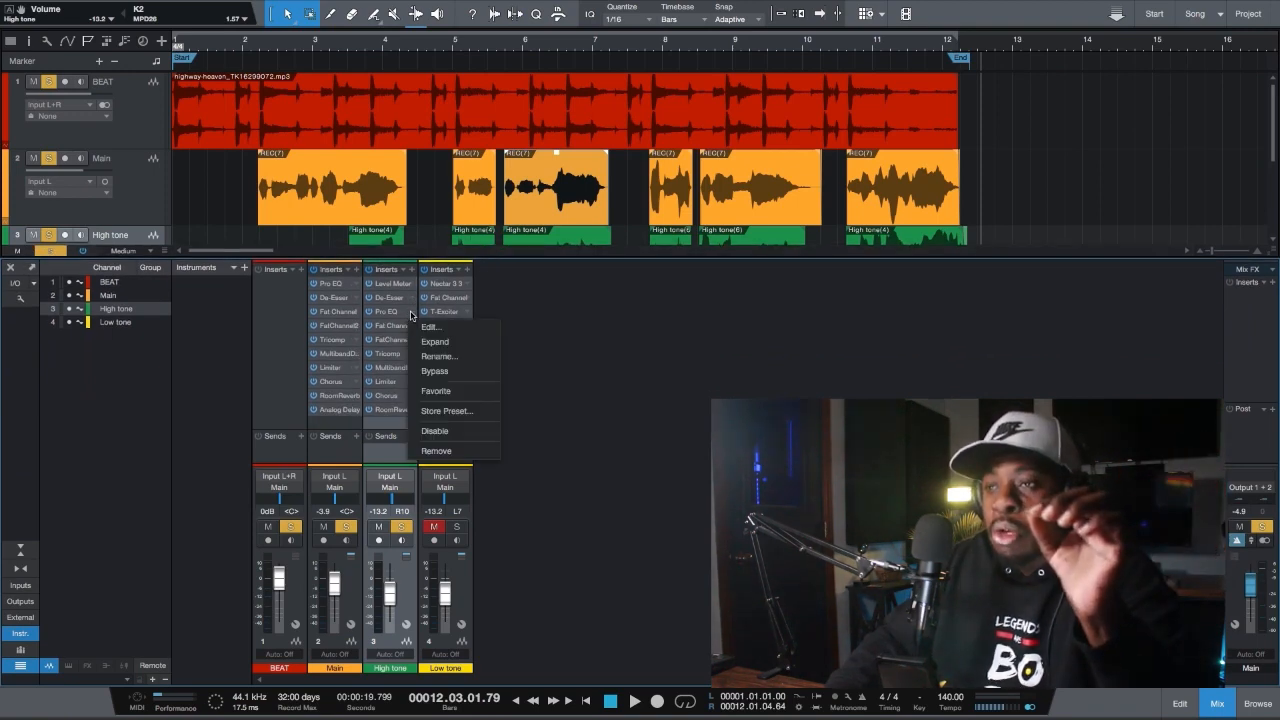
left_click(428, 327)
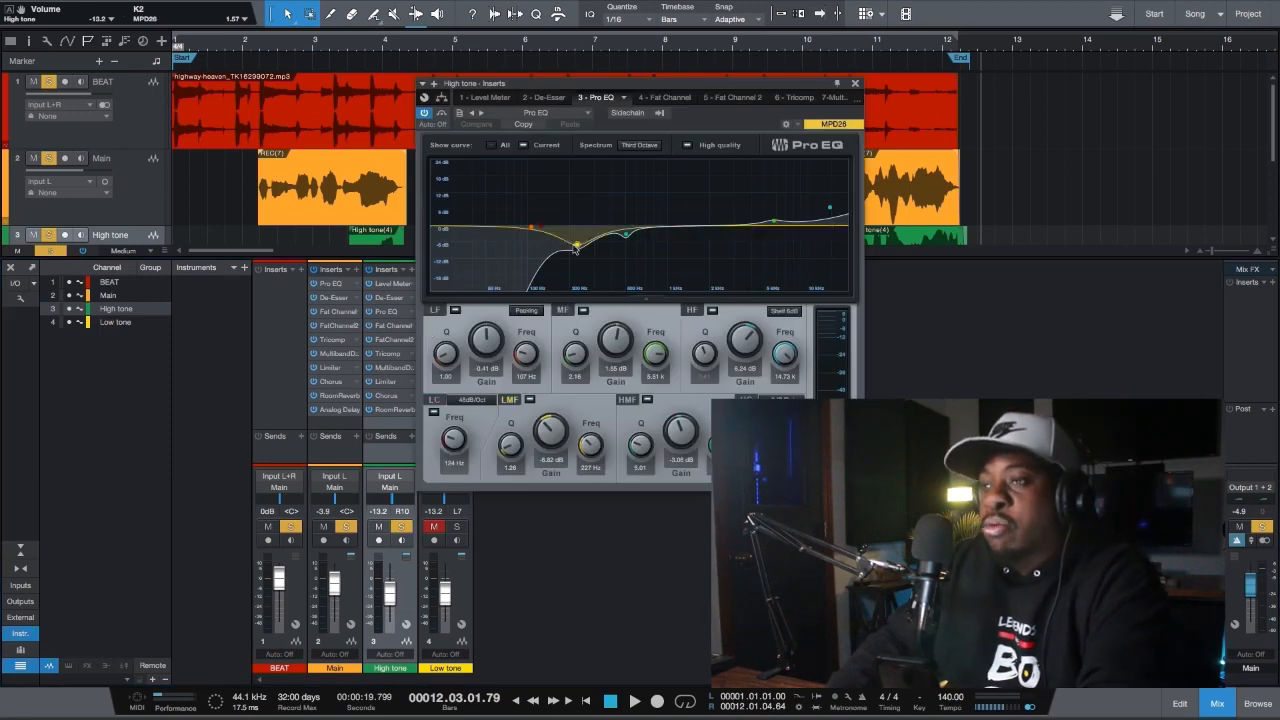
In the High tone Pro EQ, set the HF band to about 3.3 dB at 15.4 kHz and the low cut to 61.4 Hz
left_click_drag(831, 214, 832, 212)
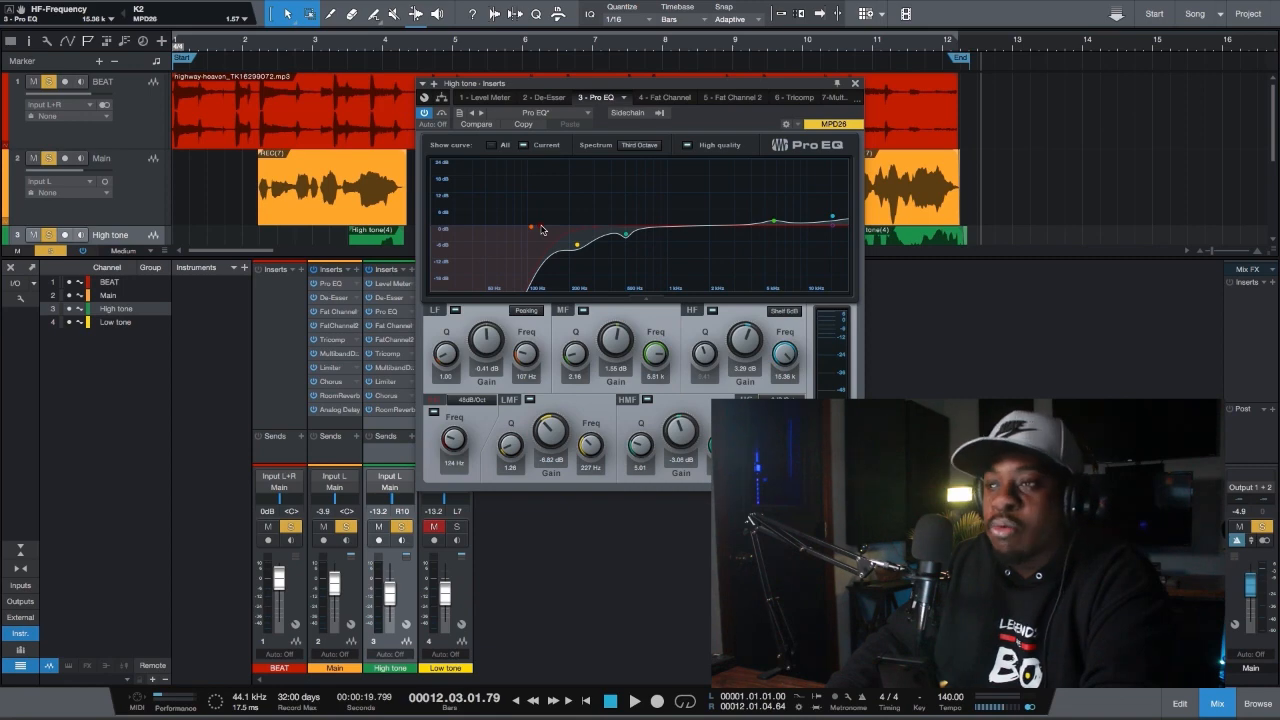
left_click(536, 226)
left_click_drag(524, 227, 499, 232)
Set the High tone EQ's LMF gain to about -3.06 dB and its low cut frequency to 62.1 Hz
left_click(577, 243)
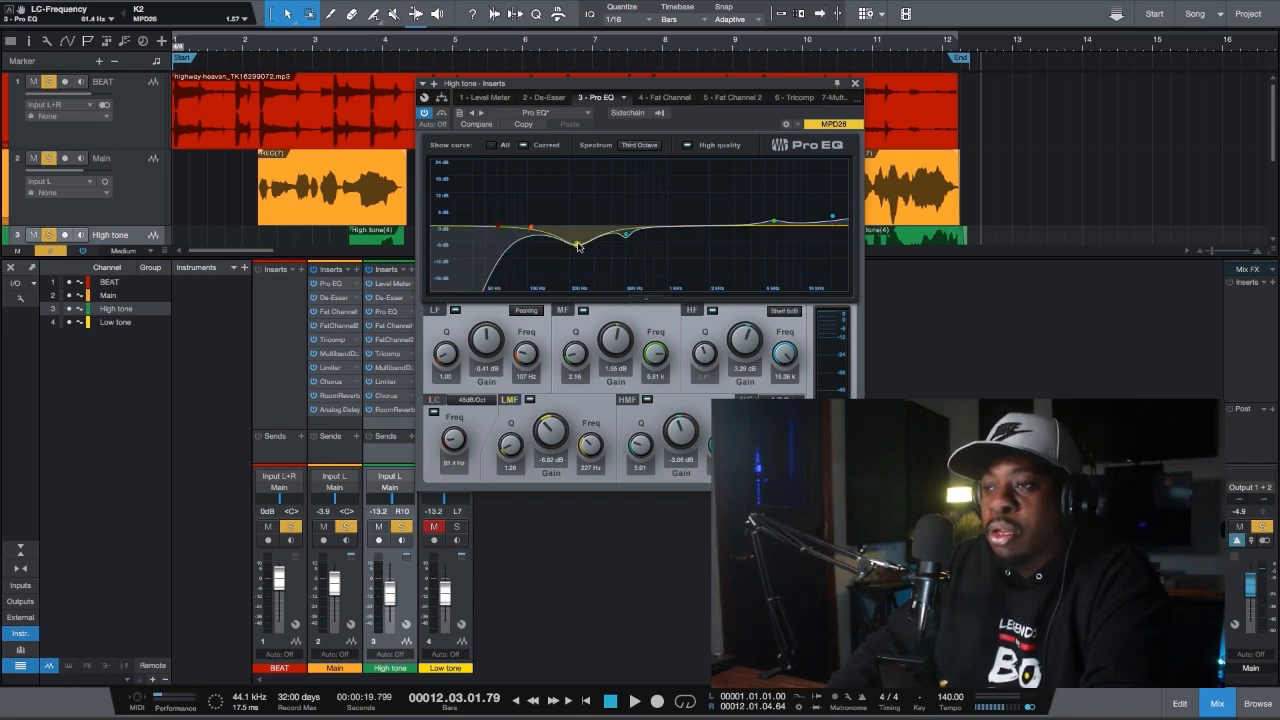
left_click_drag(577, 245, 577, 238)
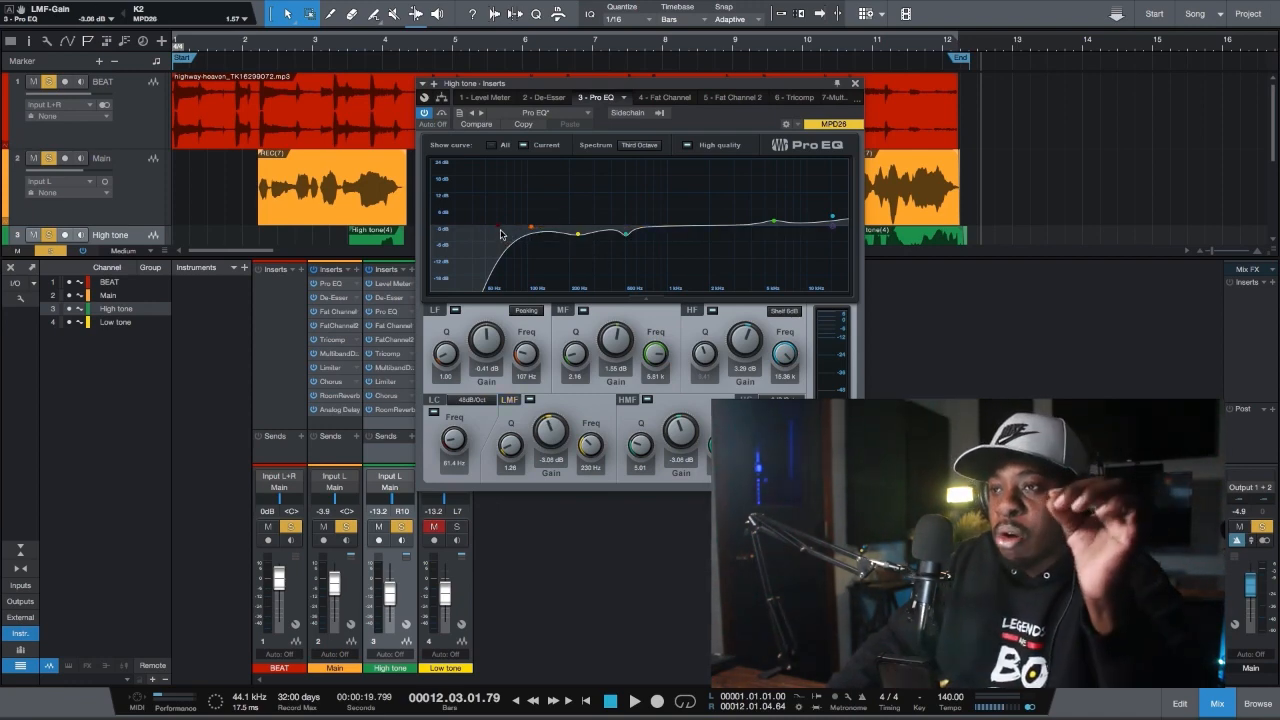
left_click_drag(497, 232, 432, 236)
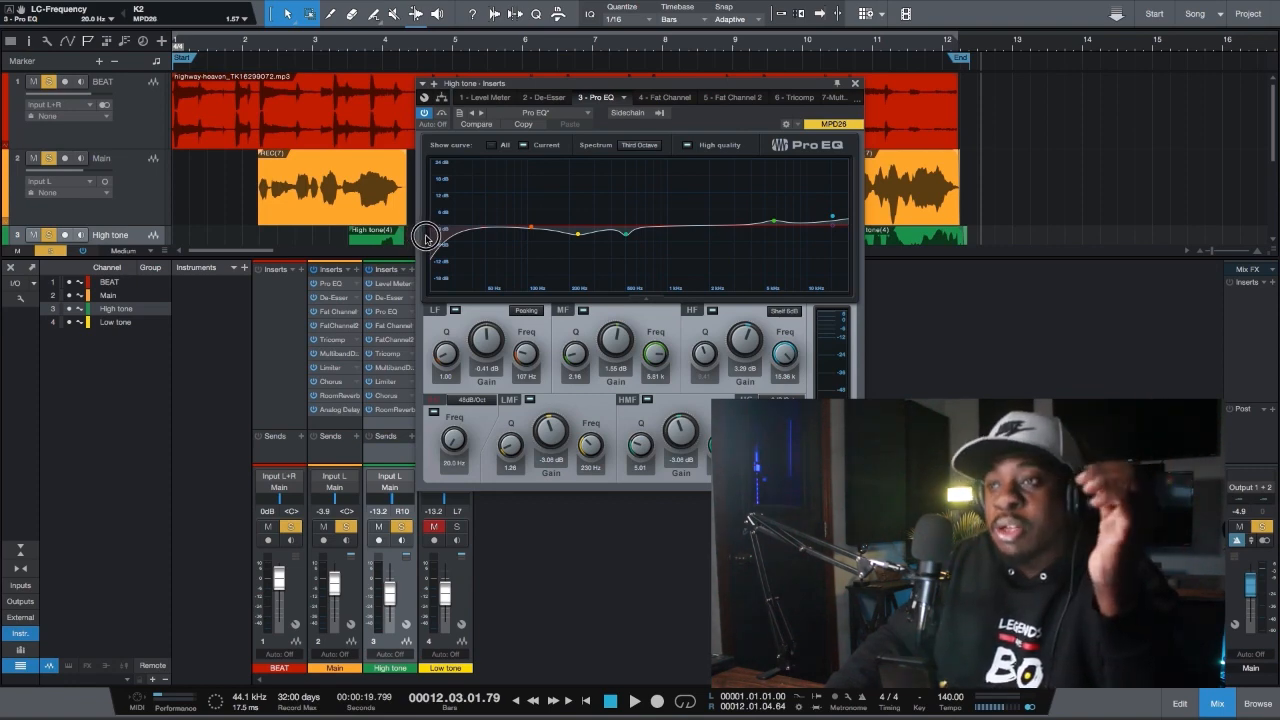
left_click_drag(425, 236, 447, 238)
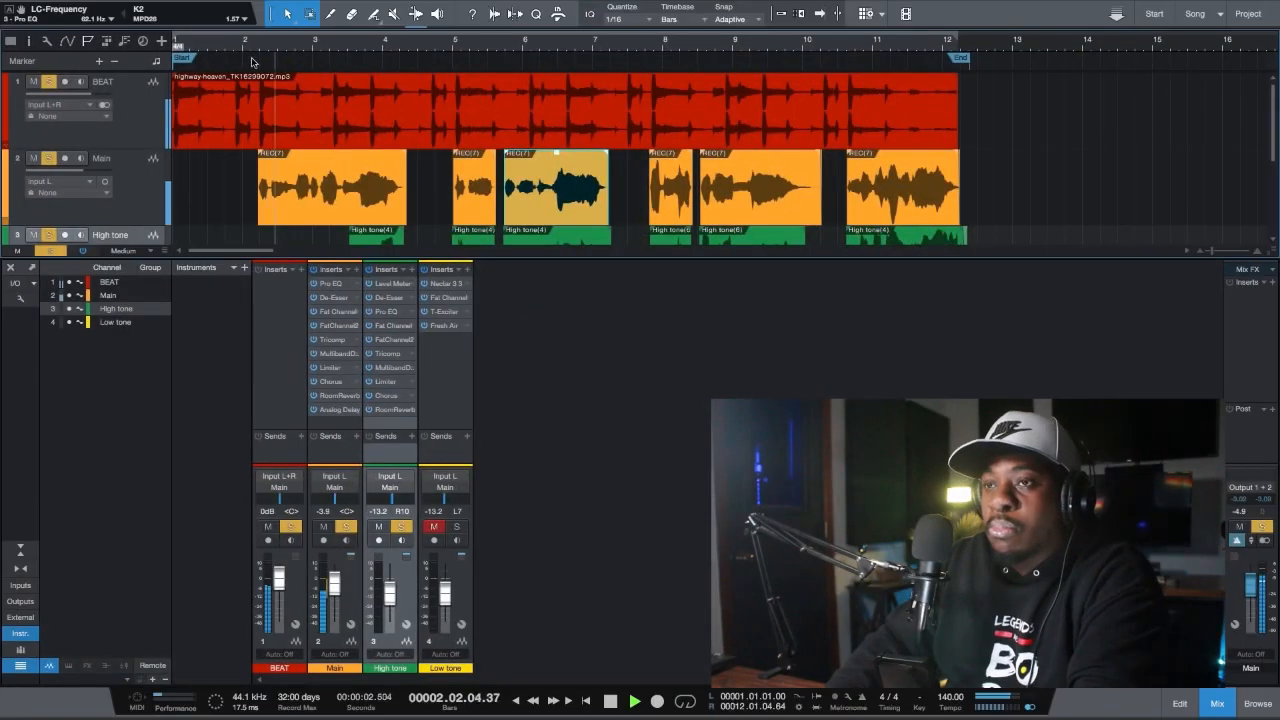
Shrink the mixer during playback so the Main, High tone and Low tone tracks all fit in the arrangement
scroll(400, 235, "down", 2)
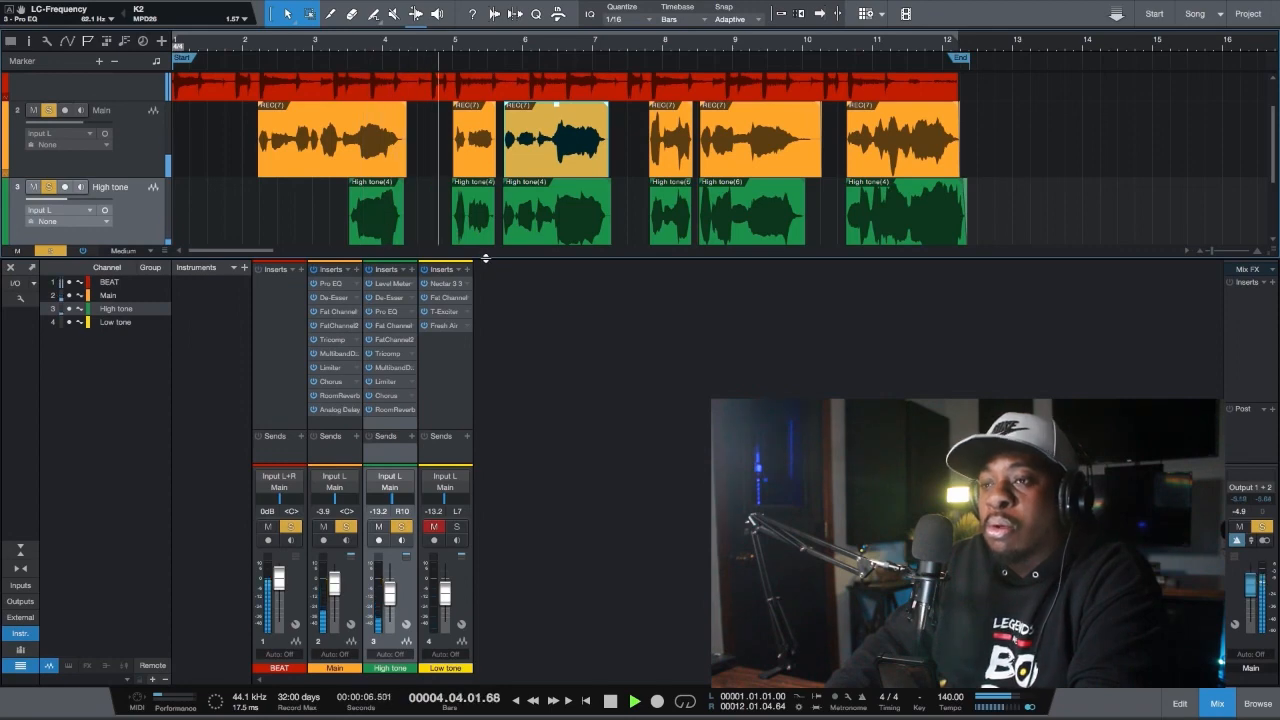
left_click_drag(485, 258, 476, 426)
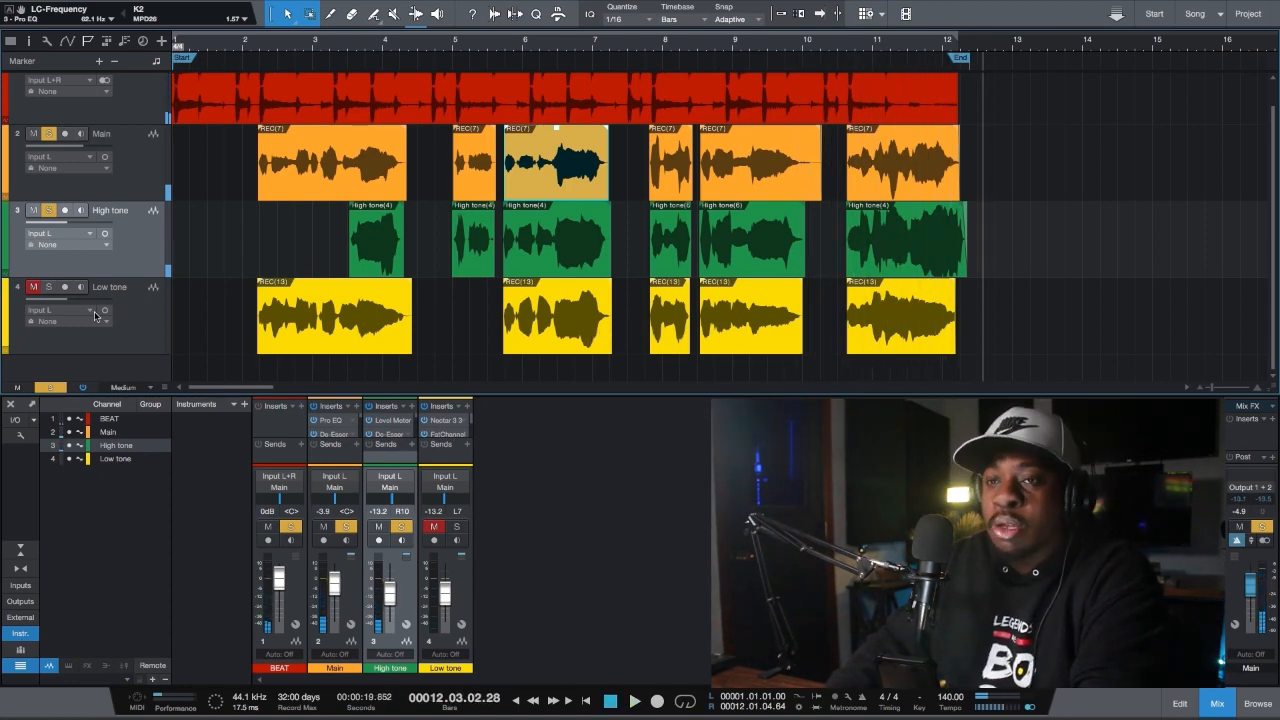
Clear all active solos and solo only the Low tone track
left_click_drag(62, 389, 60, 388)
left_click(54, 387)
left_click(139, 333)
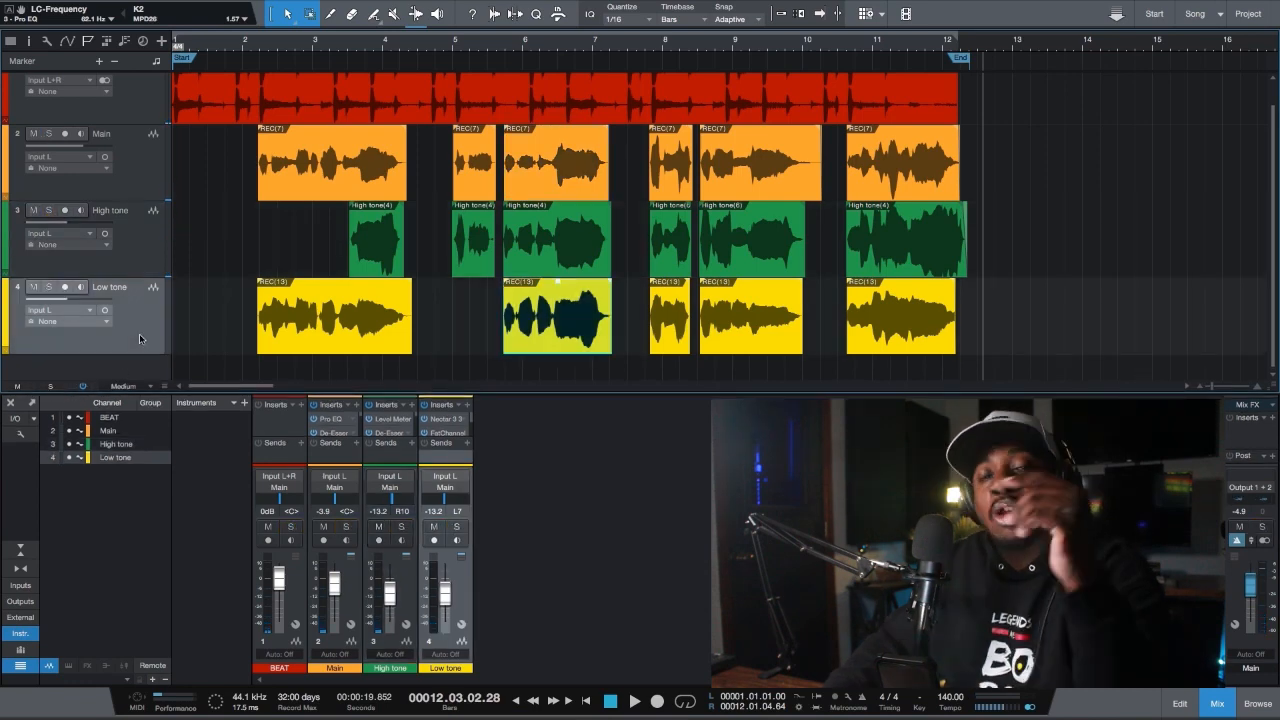
left_click(50, 288)
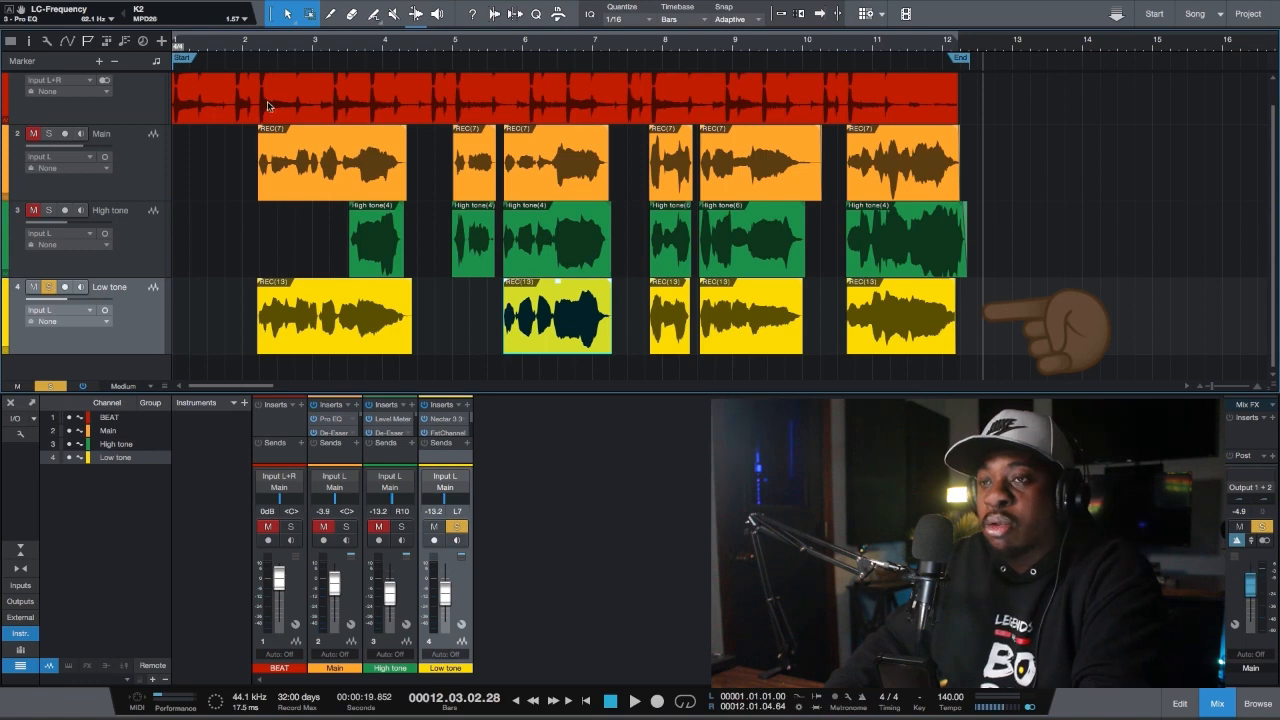
Solo the BEAT track with Low tone and play both from the start of the first vocal clip, just after bar 2
left_click(260, 42)
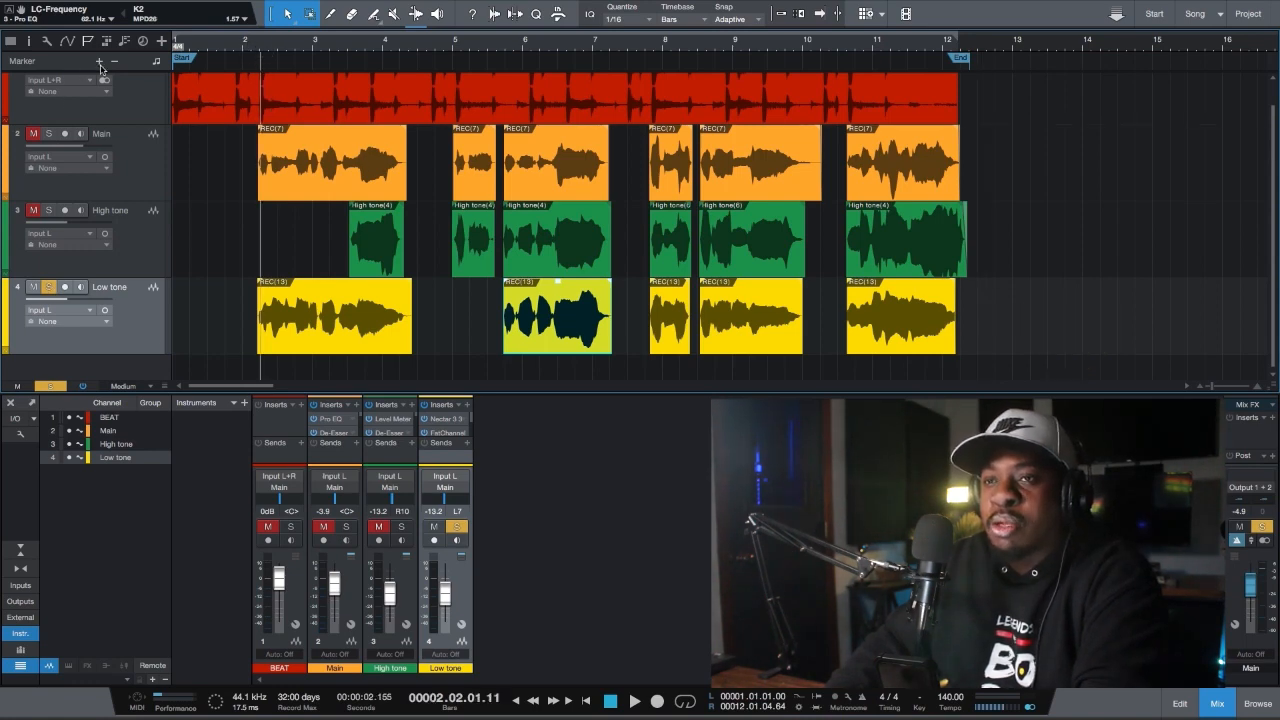
scroll(90, 105, "up", 1)
left_click(48, 82)
key("space")
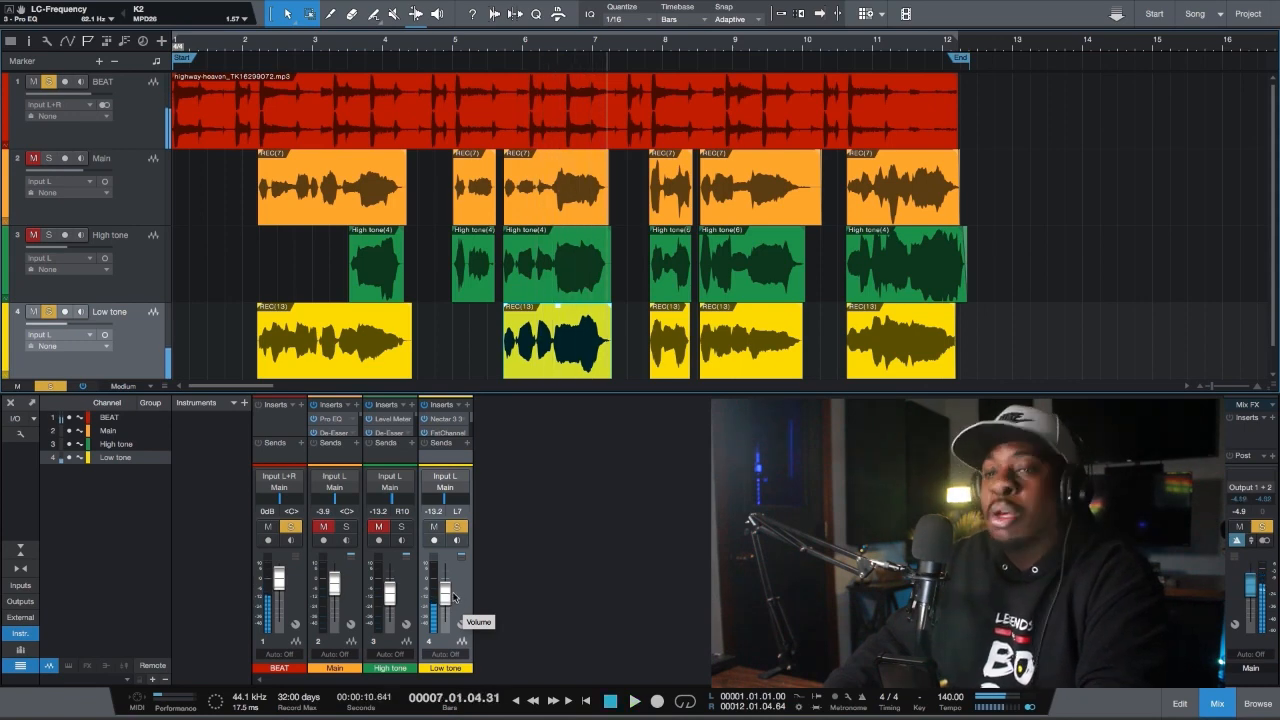
Clear all track solos and select the Low tone track
left_click(51, 387)
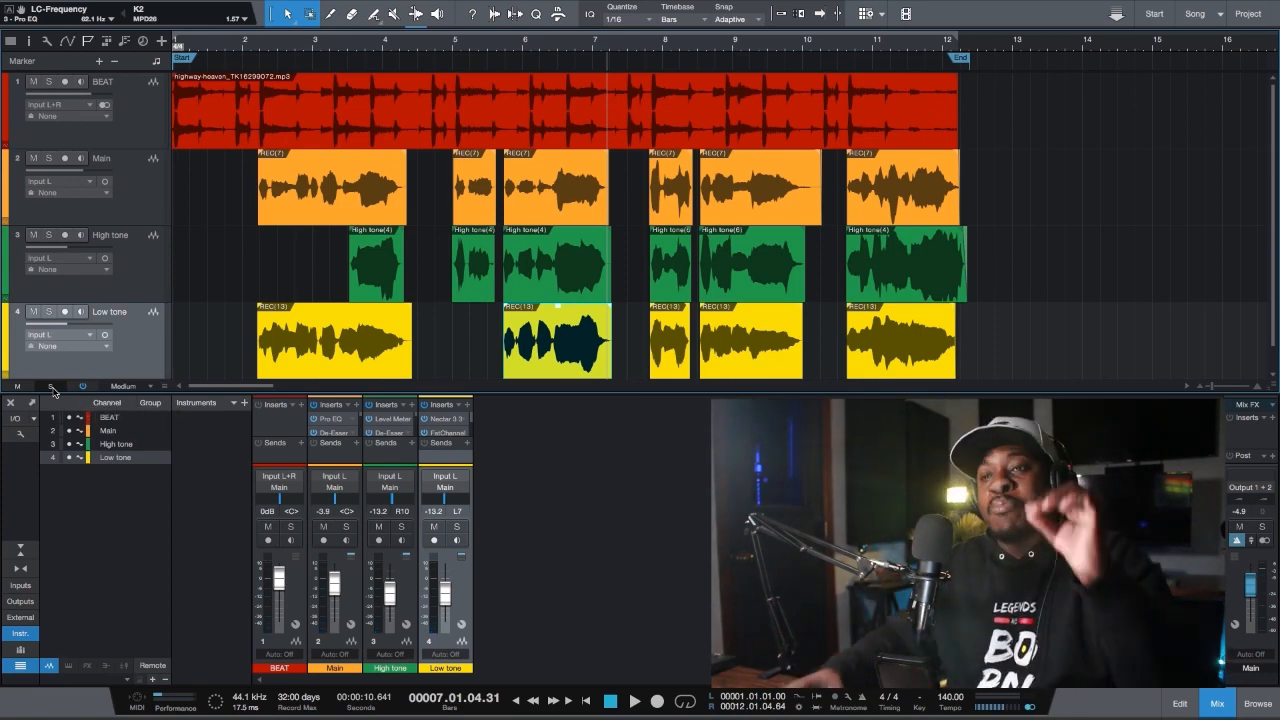
left_click(138, 266)
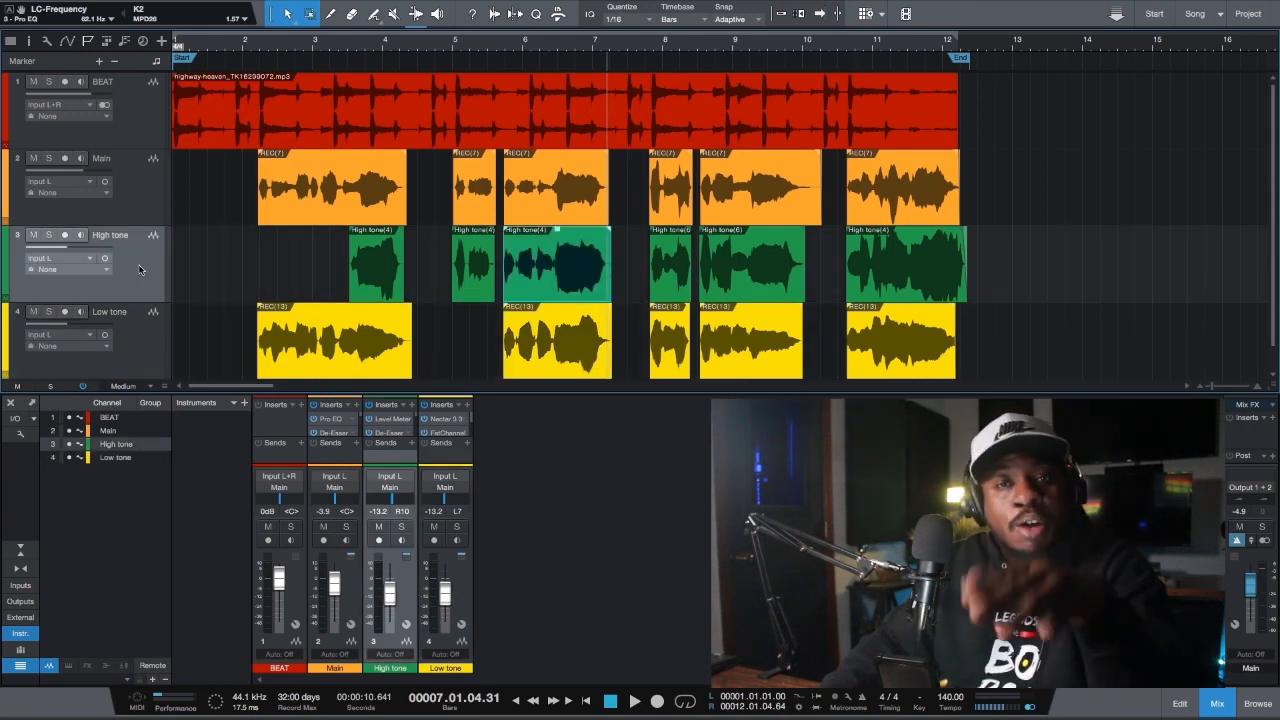
left_click(135, 330)
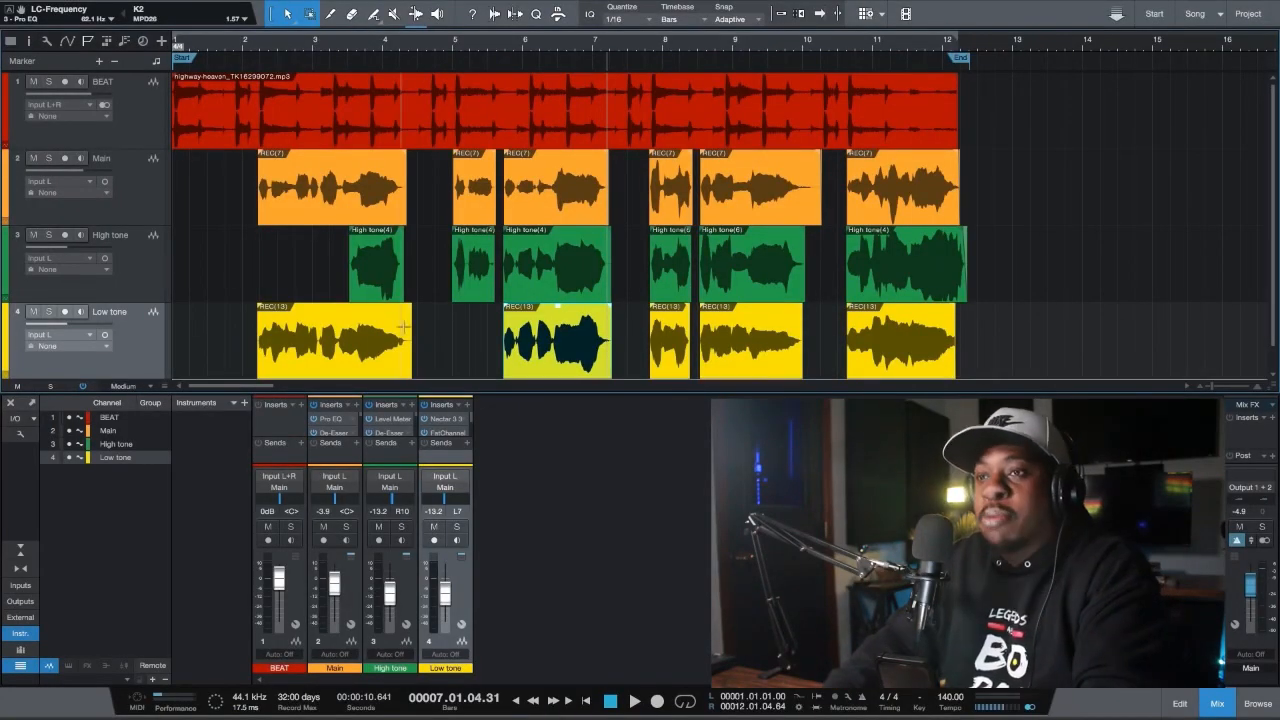
Solo the BEAT, Main and Low tone tracks and play them from bar 2 while trying out the Low tone volume
left_click(47, 82)
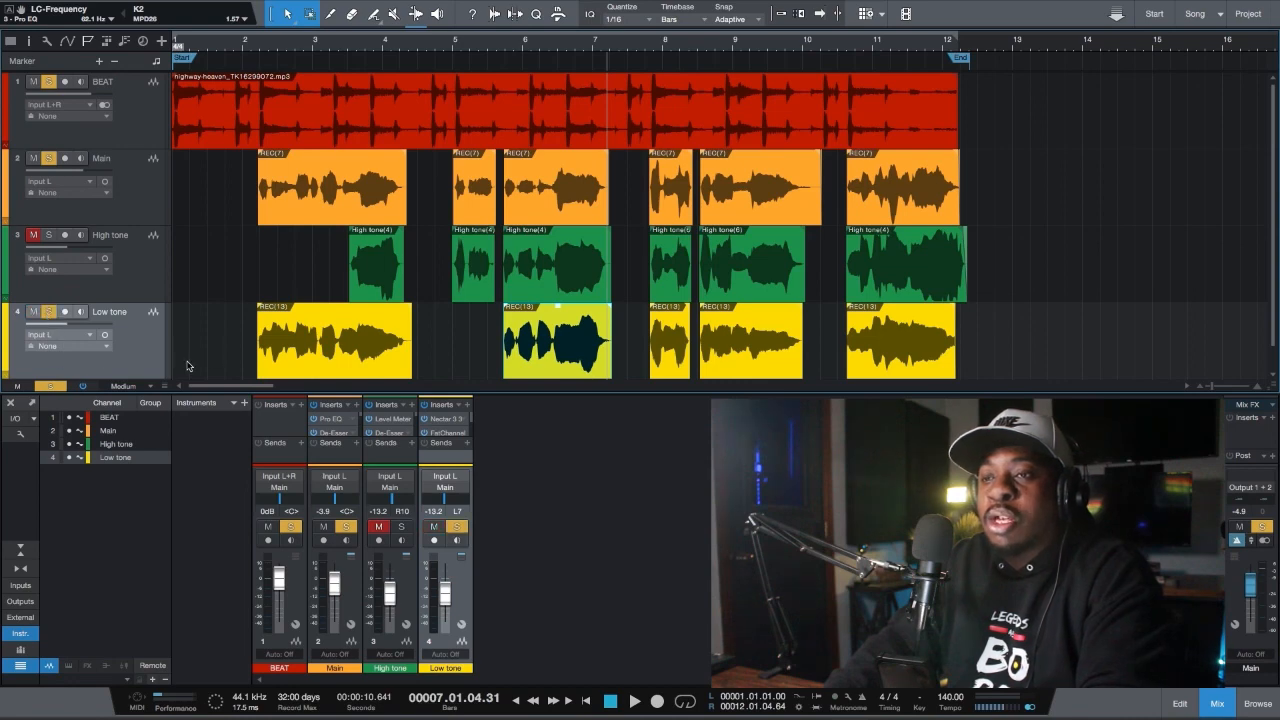
left_click(246, 46)
key("space")
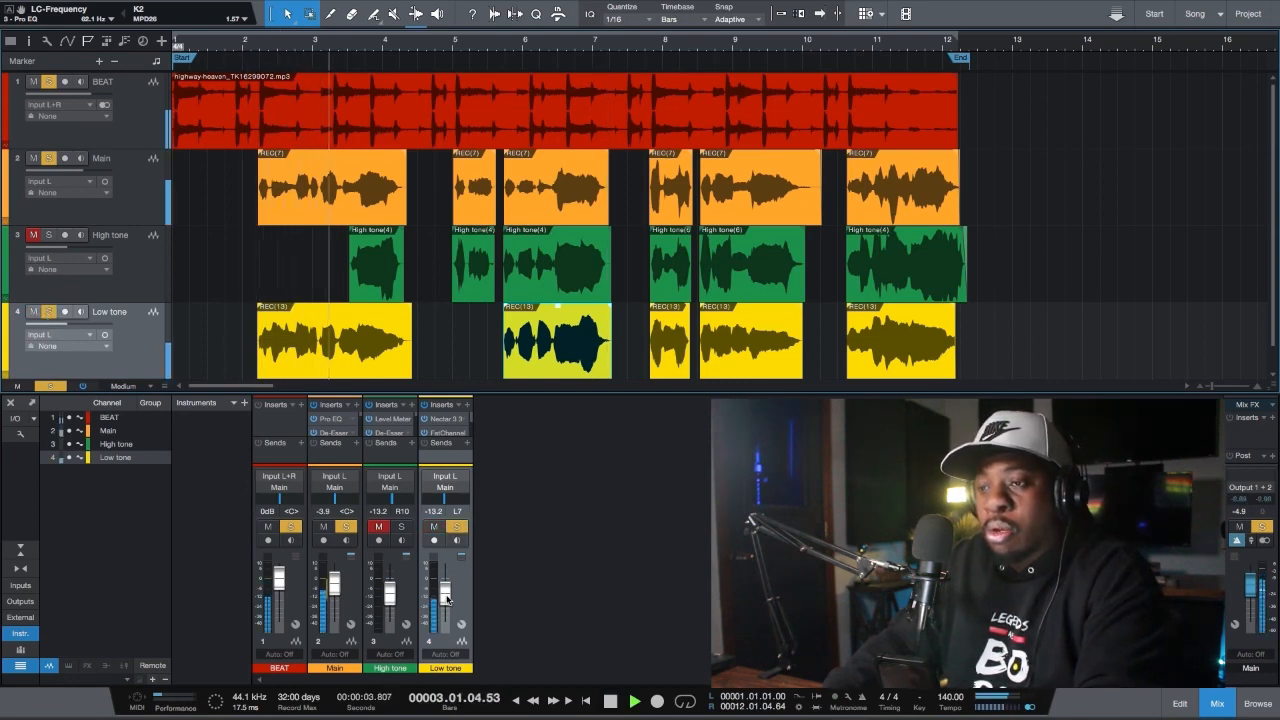
left_click_drag(447, 598, 449, 585)
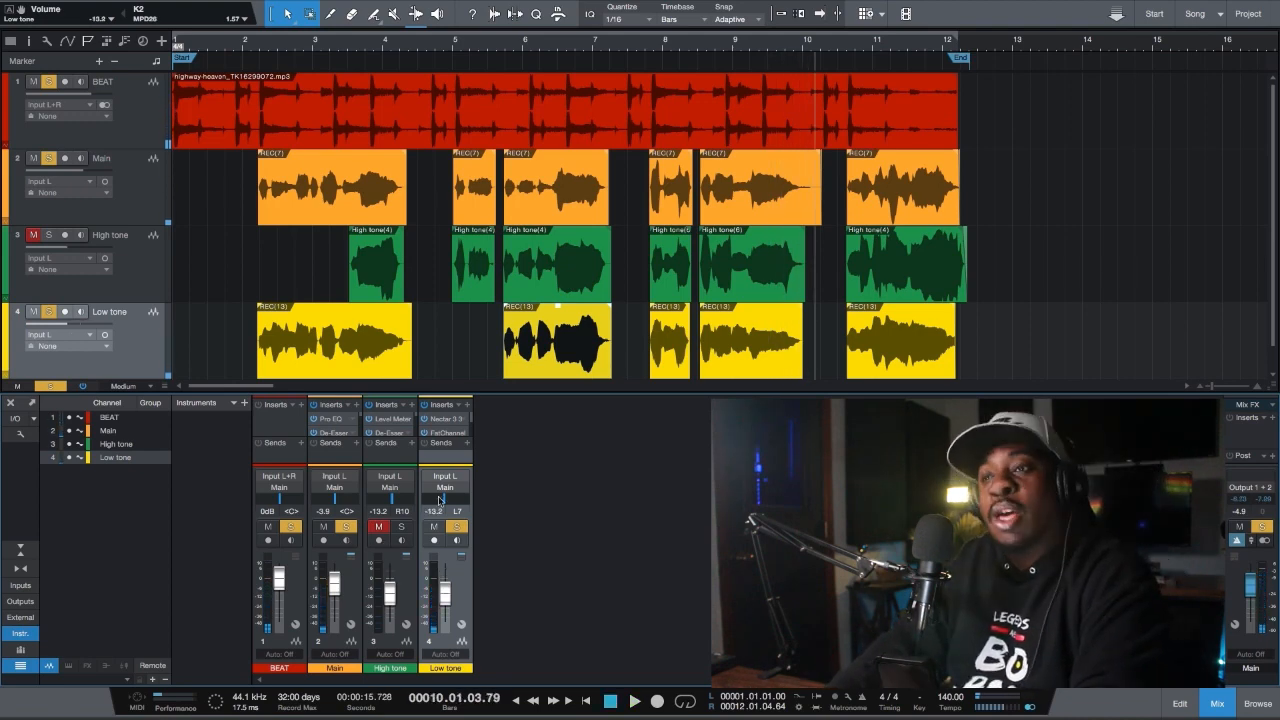
Return the playhead to the first vocal clips just after bar 2 and listen to the High tone track soloed alone
left_click(256, 53)
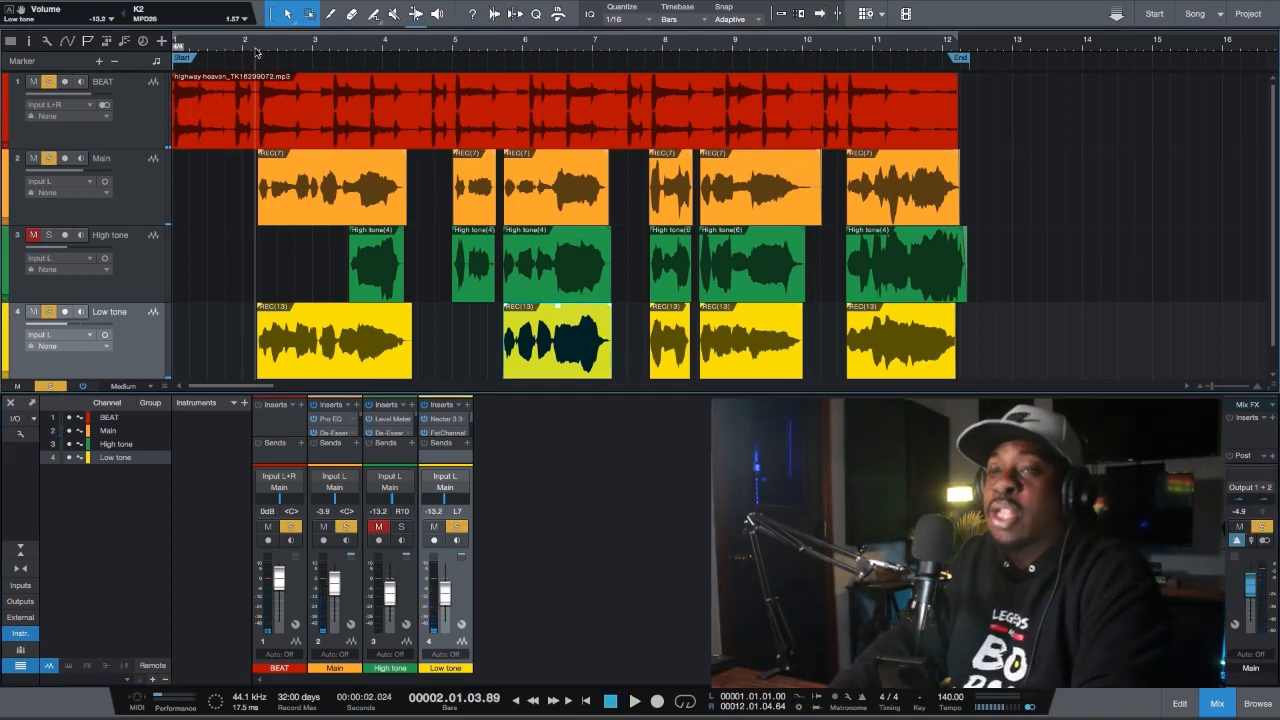
key("space")
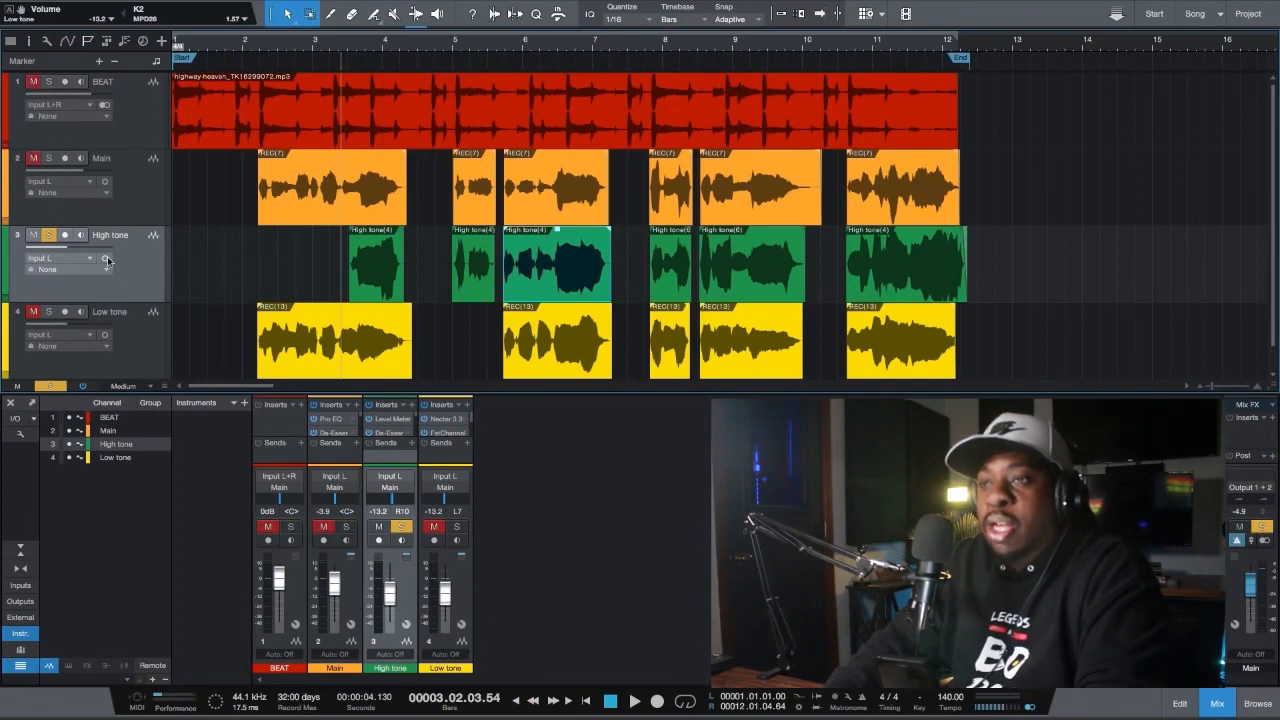
key("space")
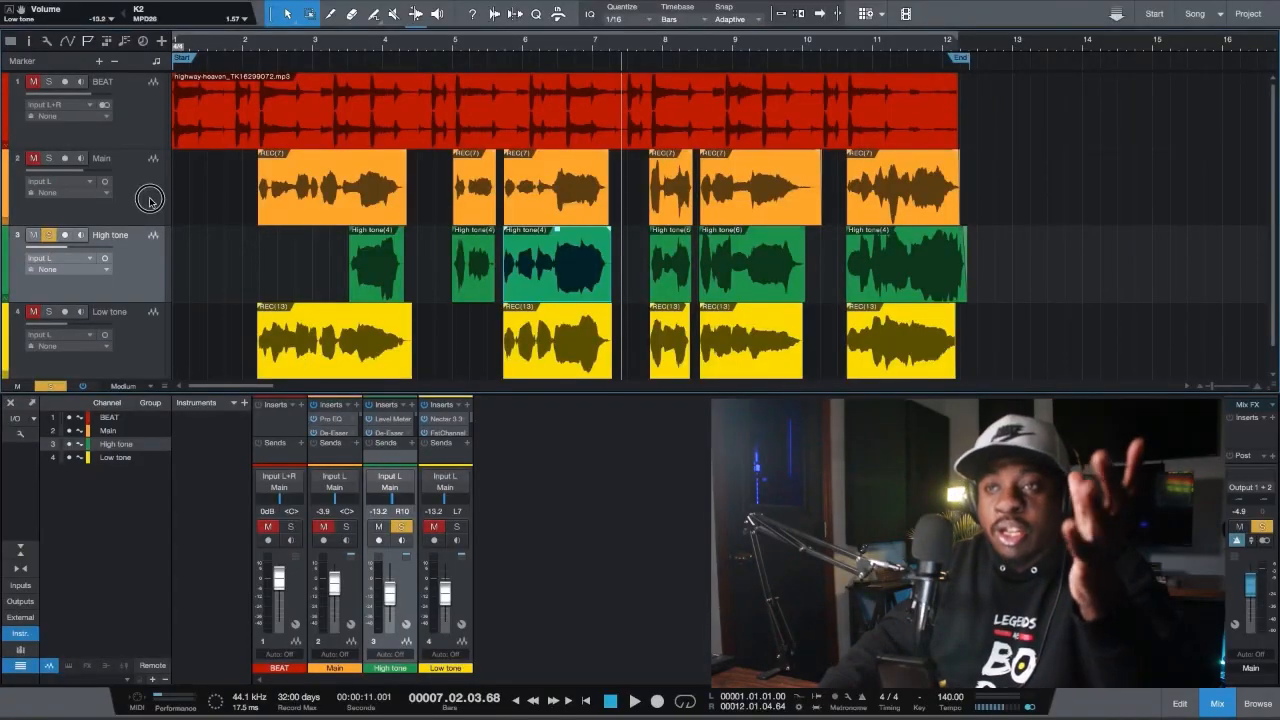
Move the track selection from High tone to the Low tone track
key("Up")
key("Down")
key("Down")
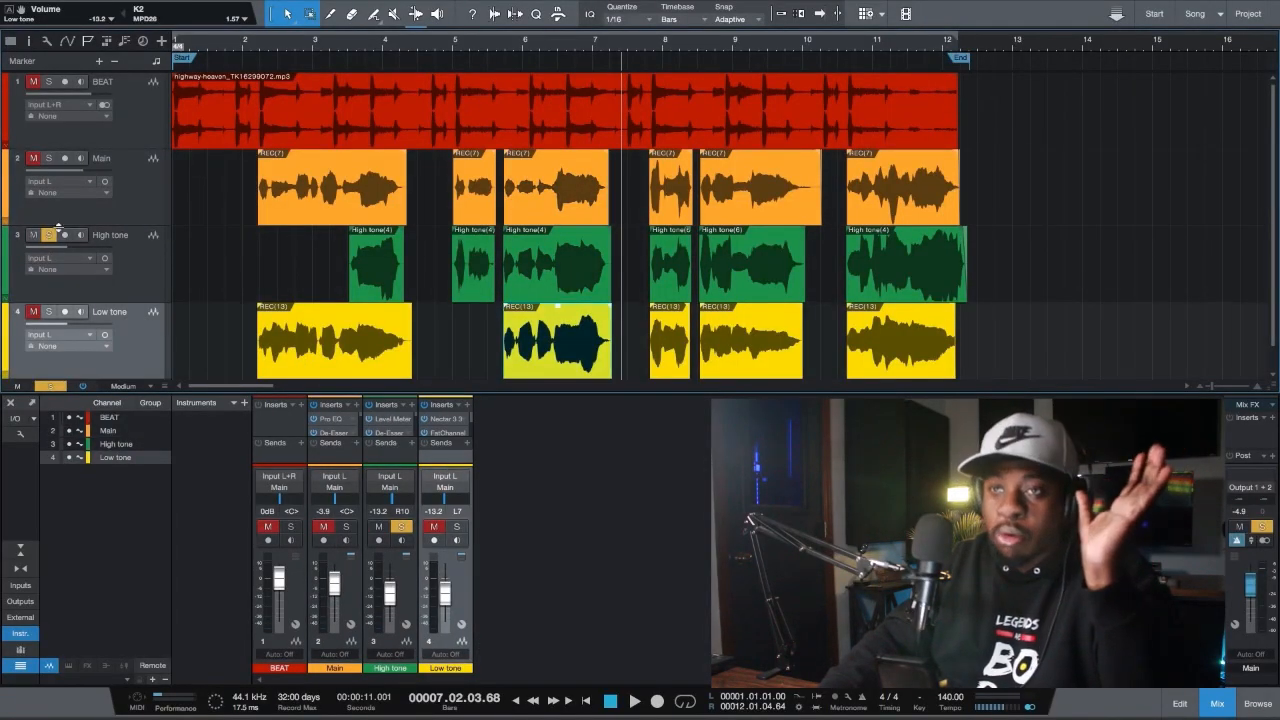